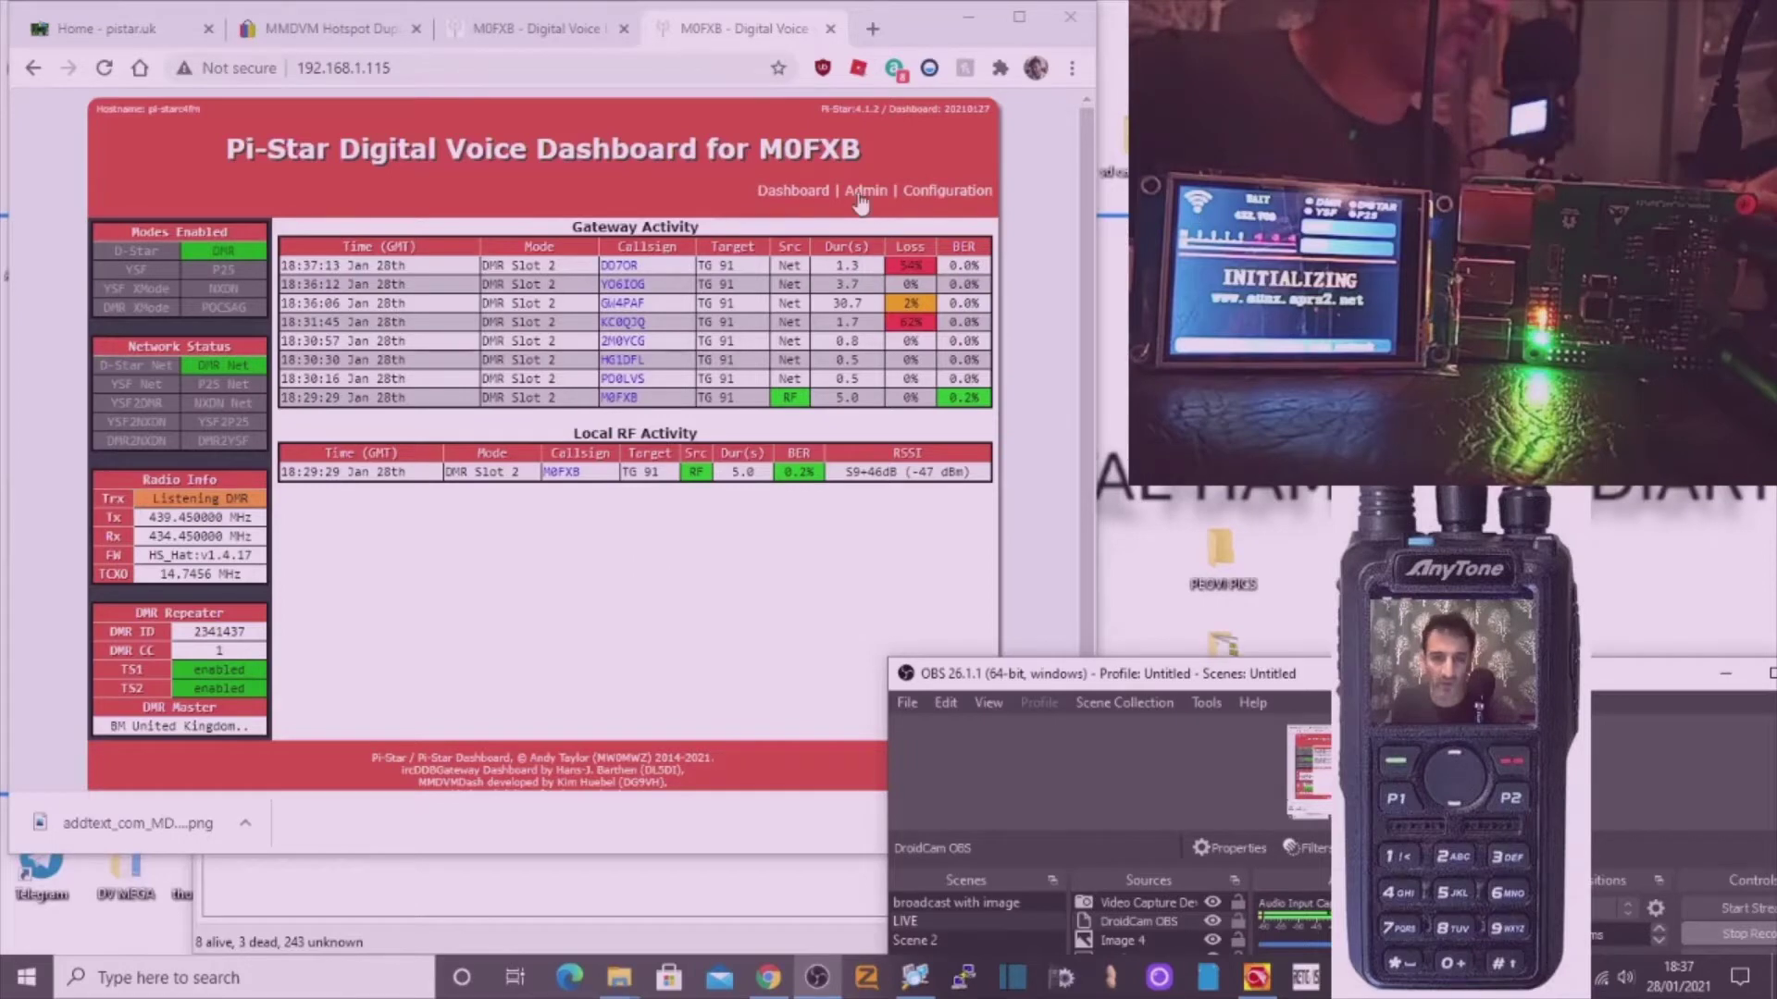
# Open the Pi-Star Configuration page and sign in with the hotspot's admin username and password.
pyautogui.click(942, 200)
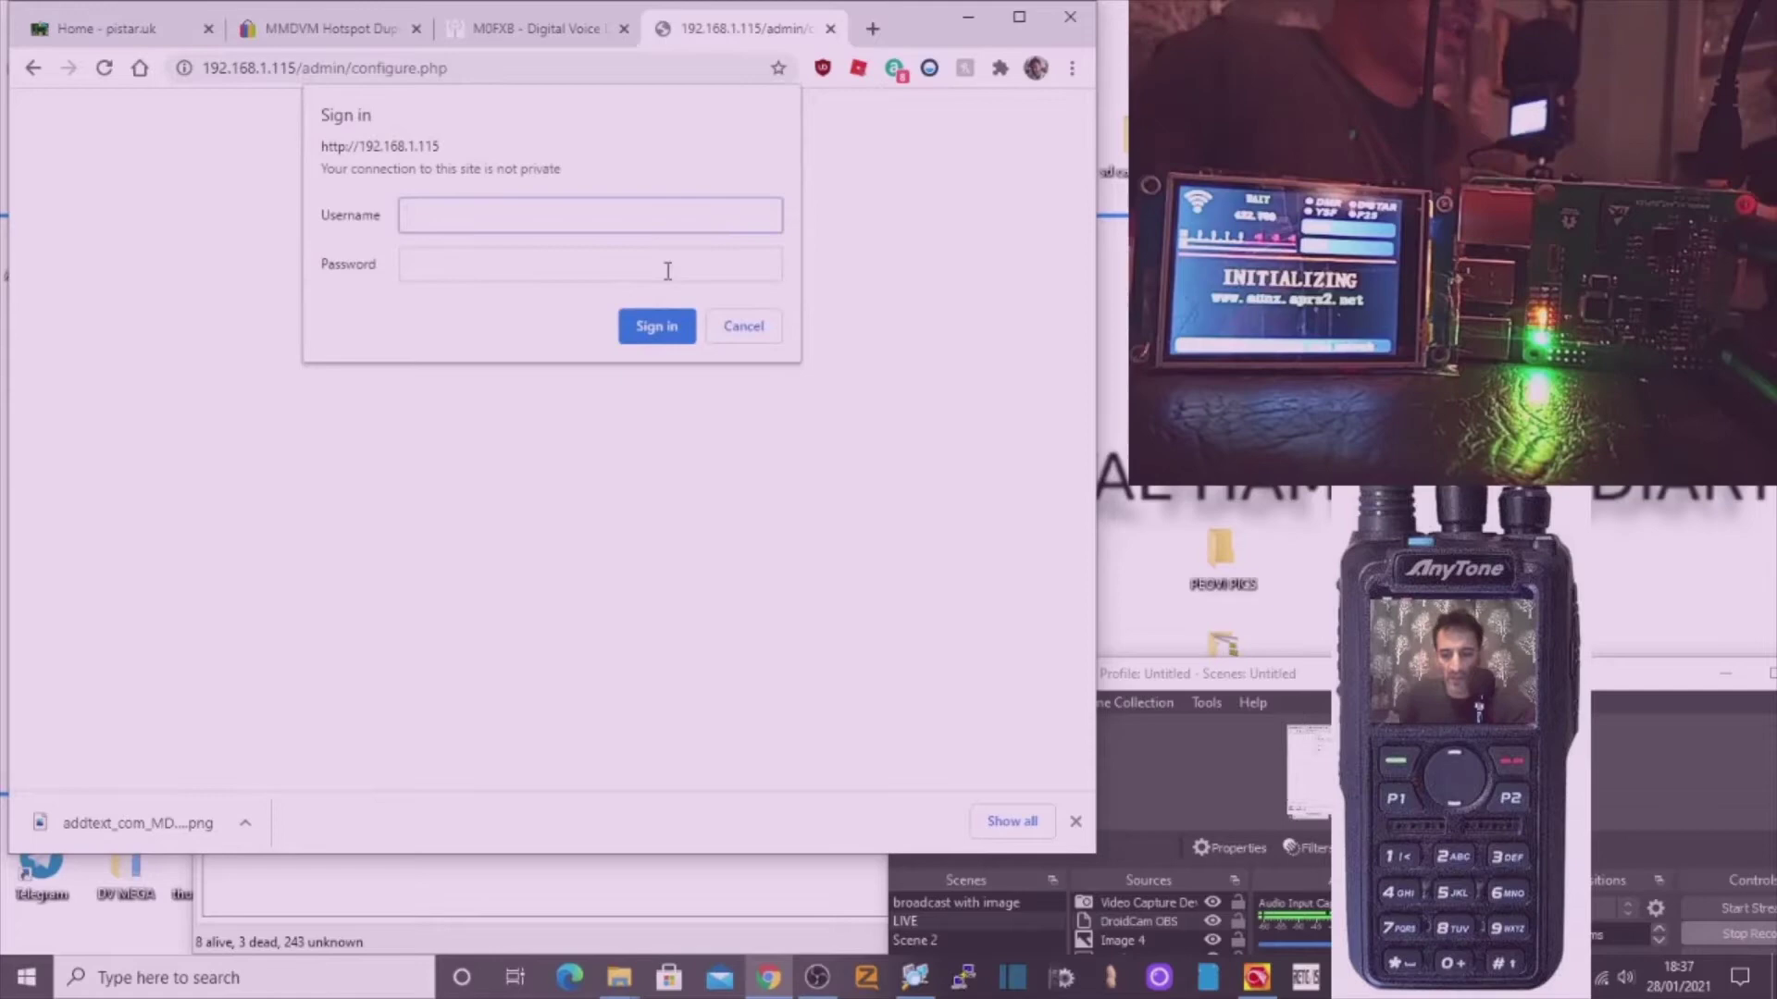
pyautogui.write('pi-')
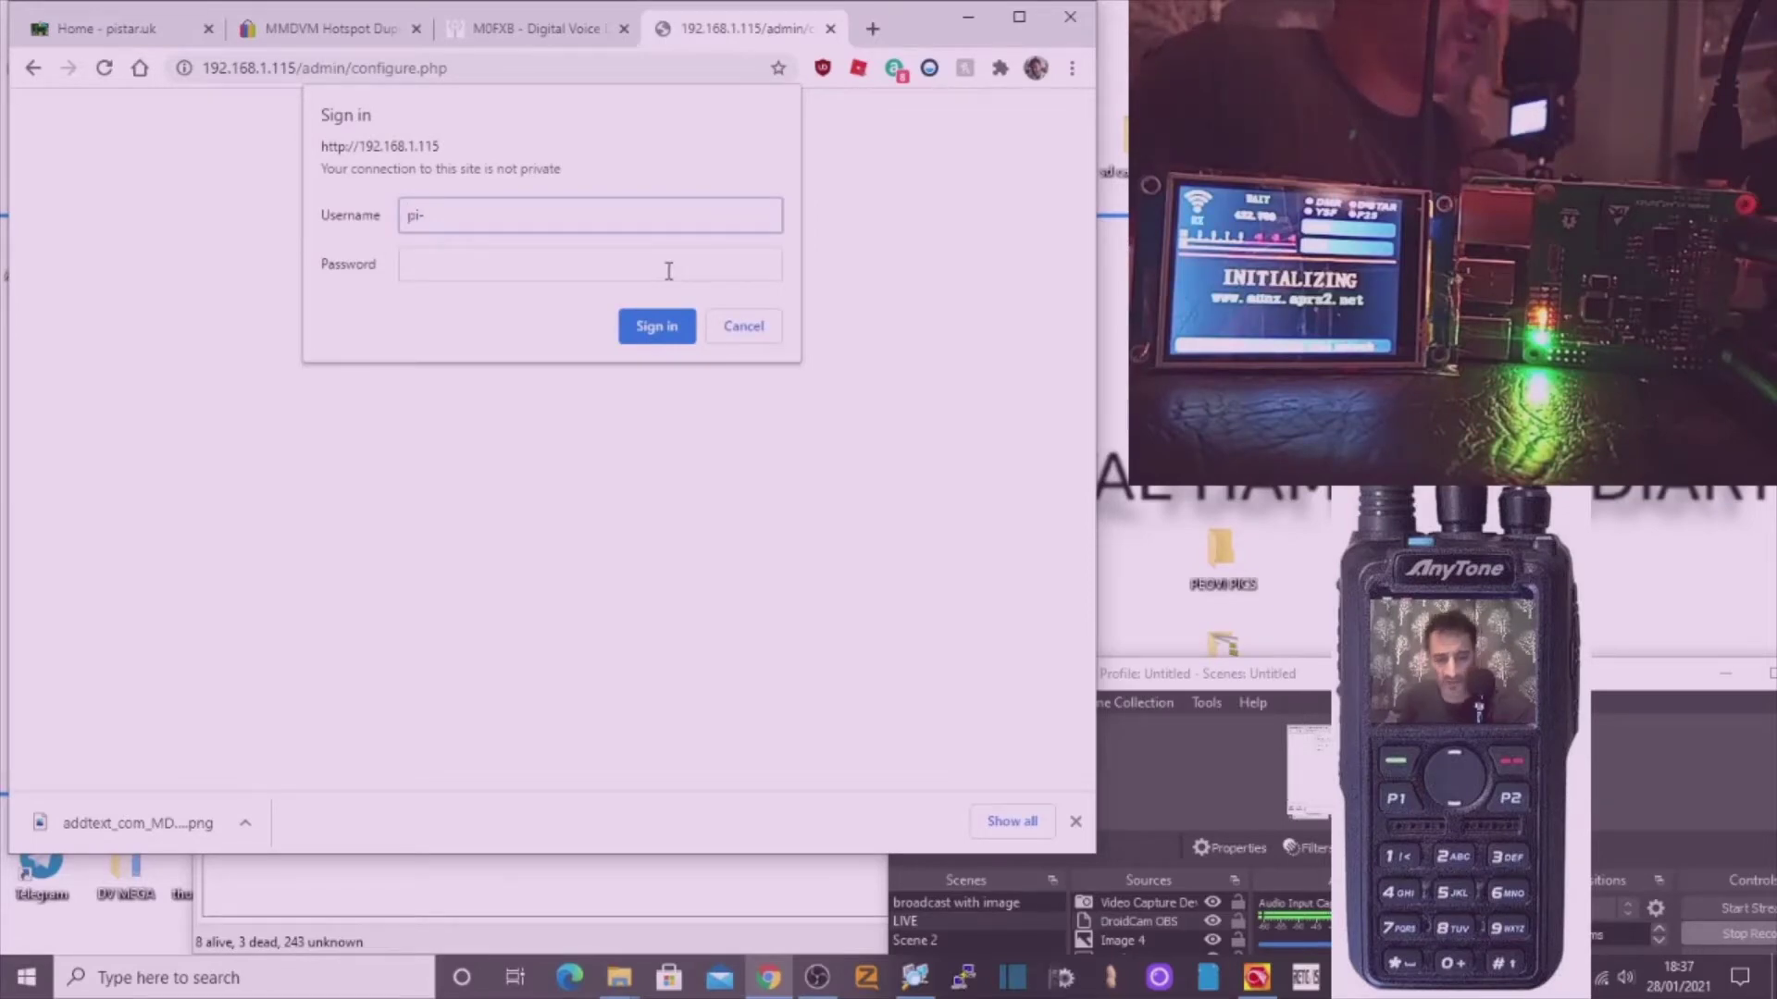
pyautogui.write('star')
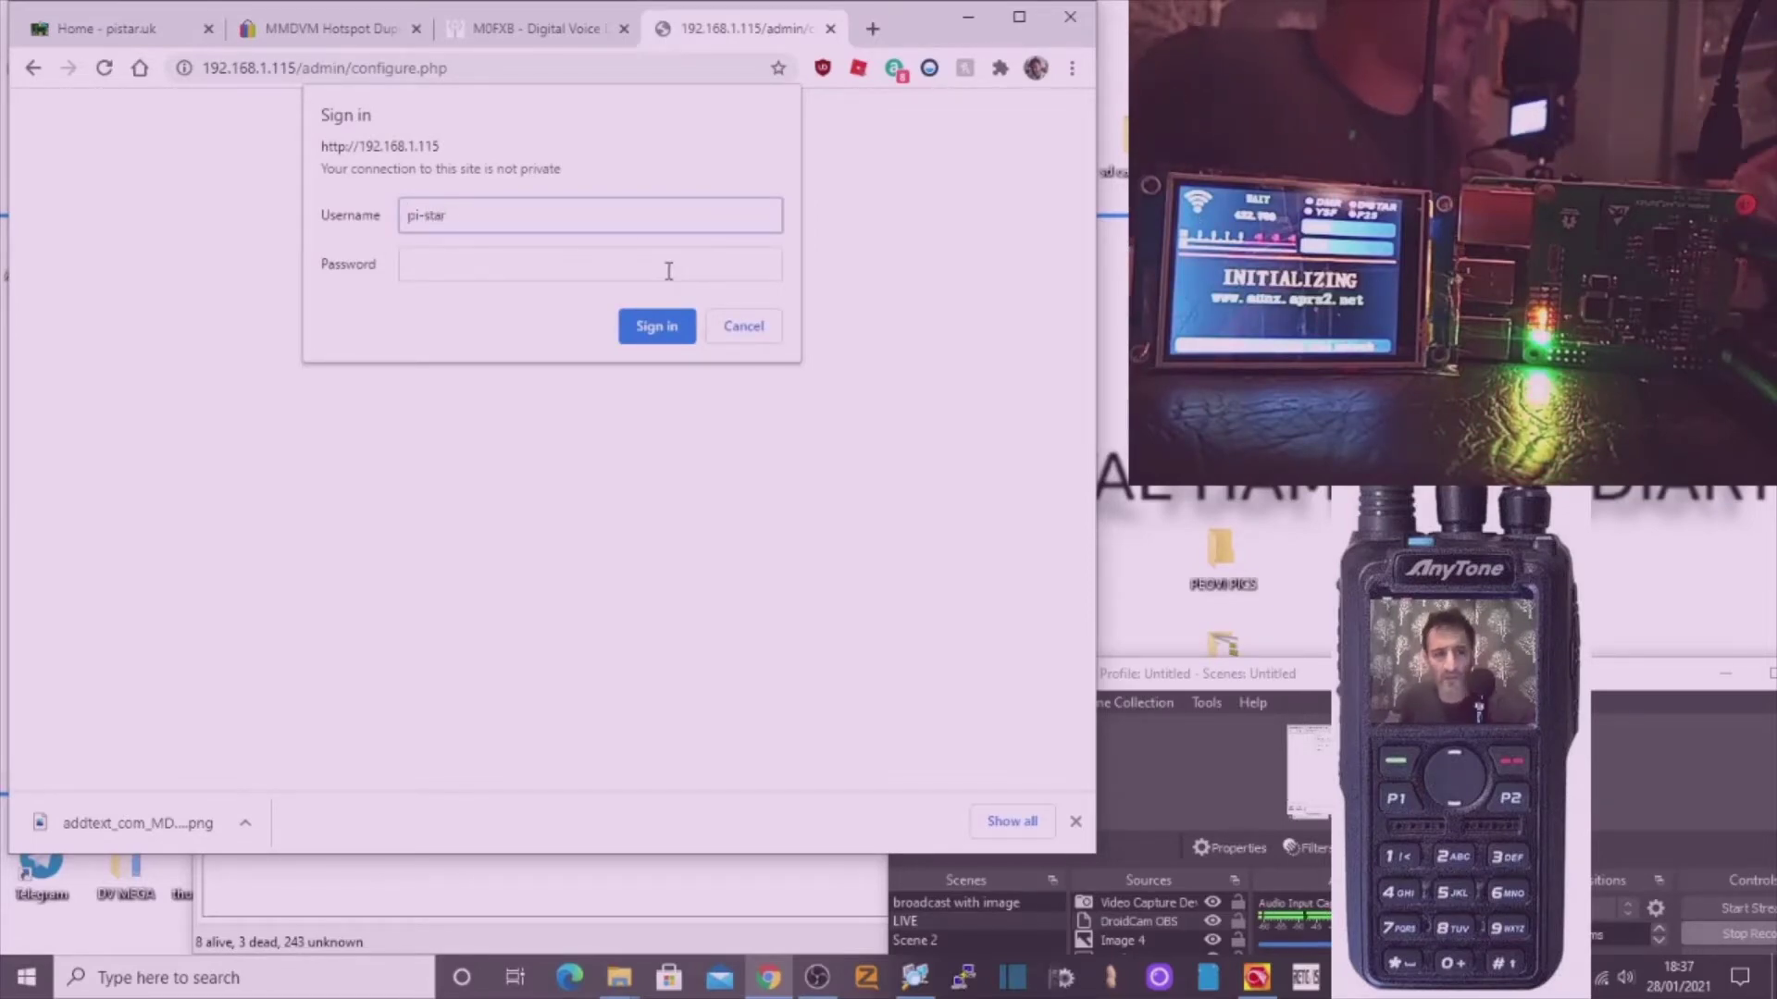
pyautogui.click(597, 275)
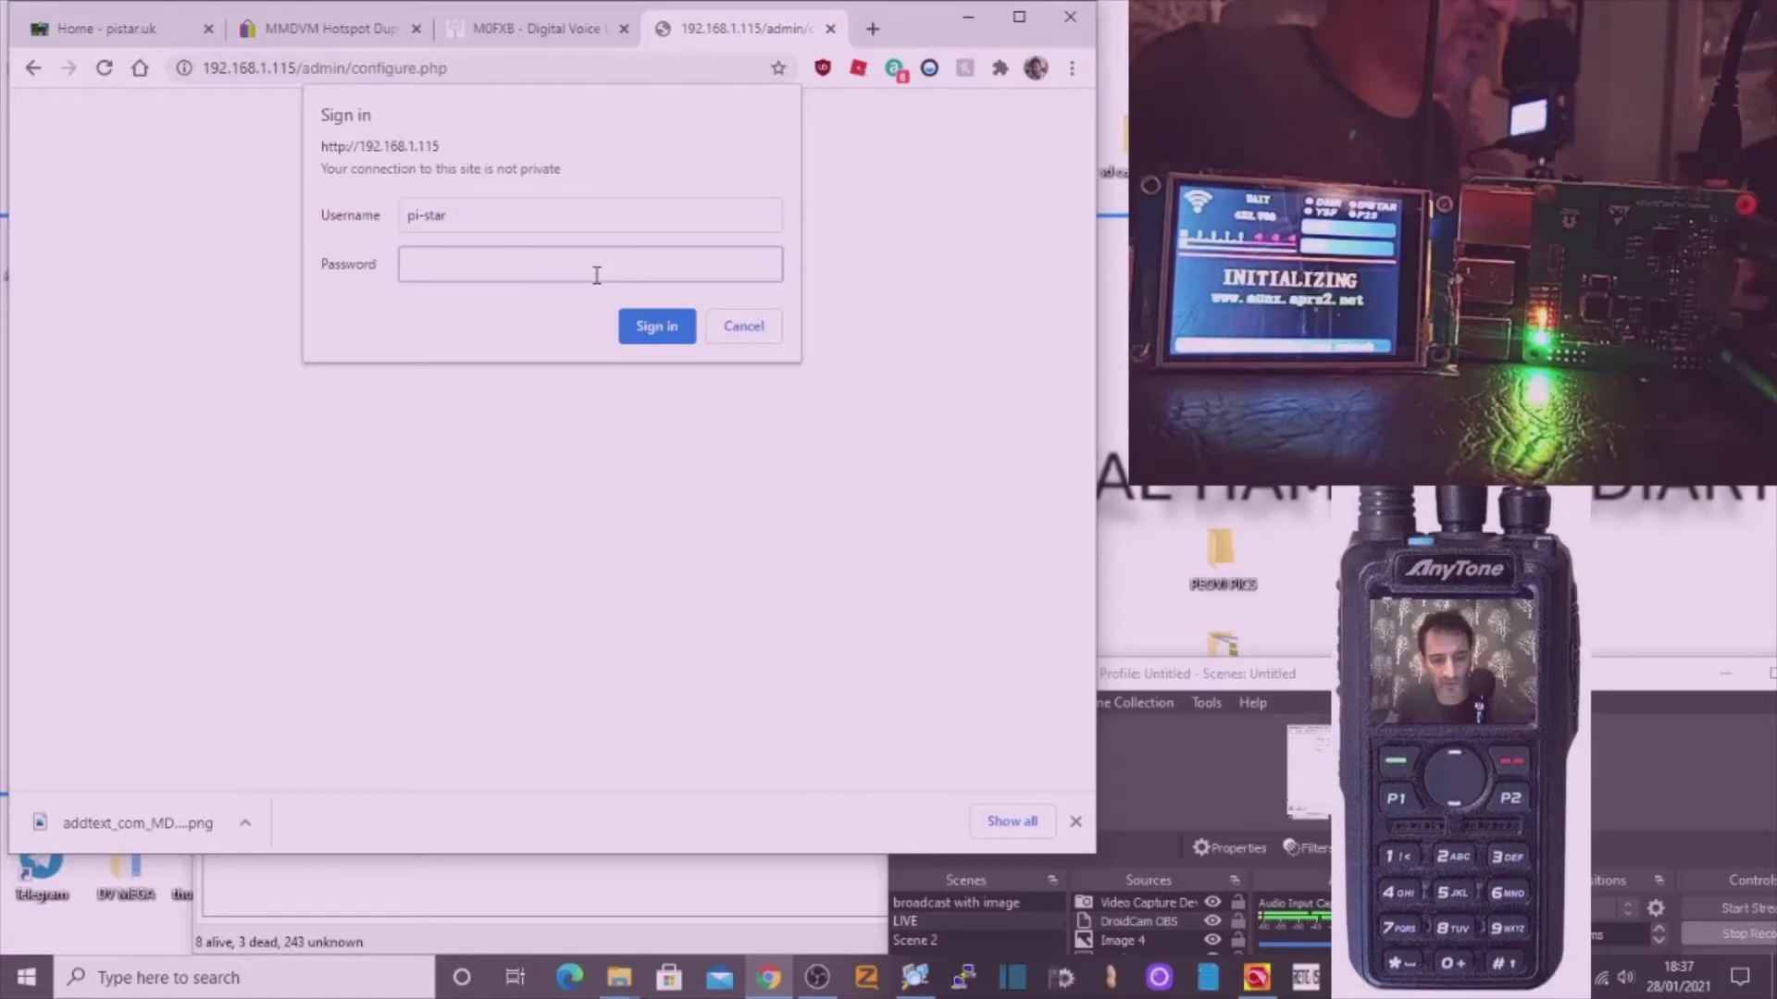
pyautogui.write('rasp')
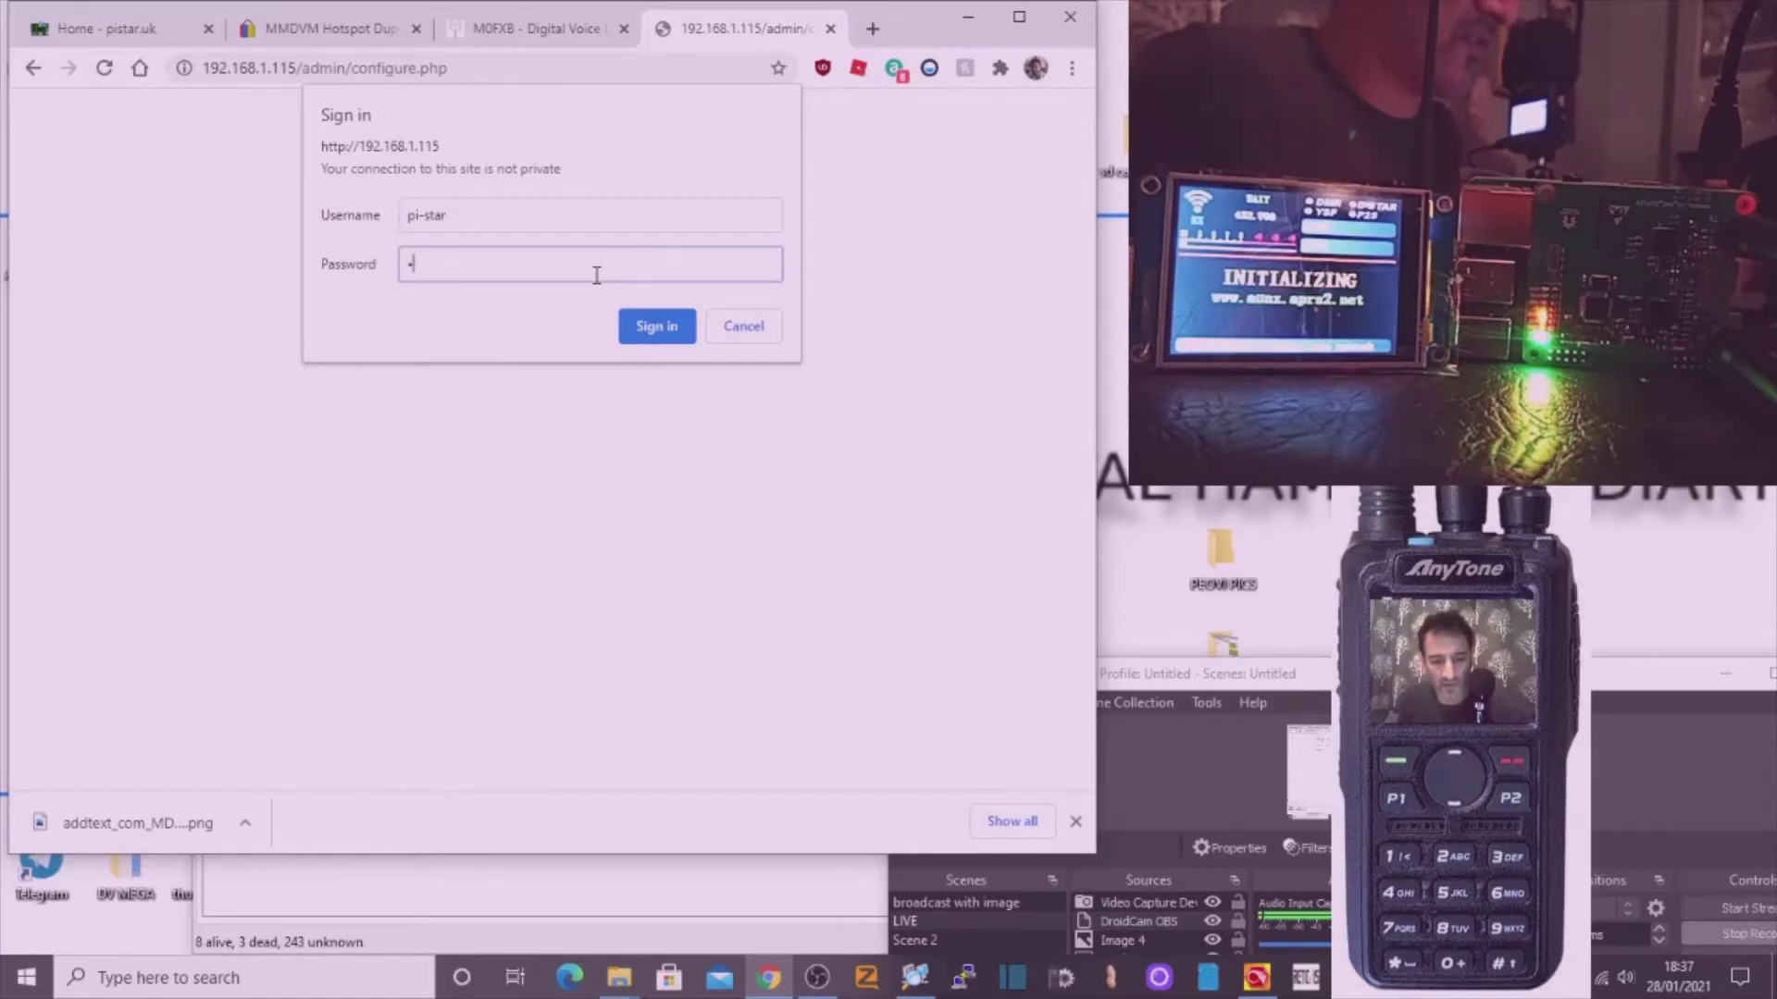
pyautogui.write('berry')
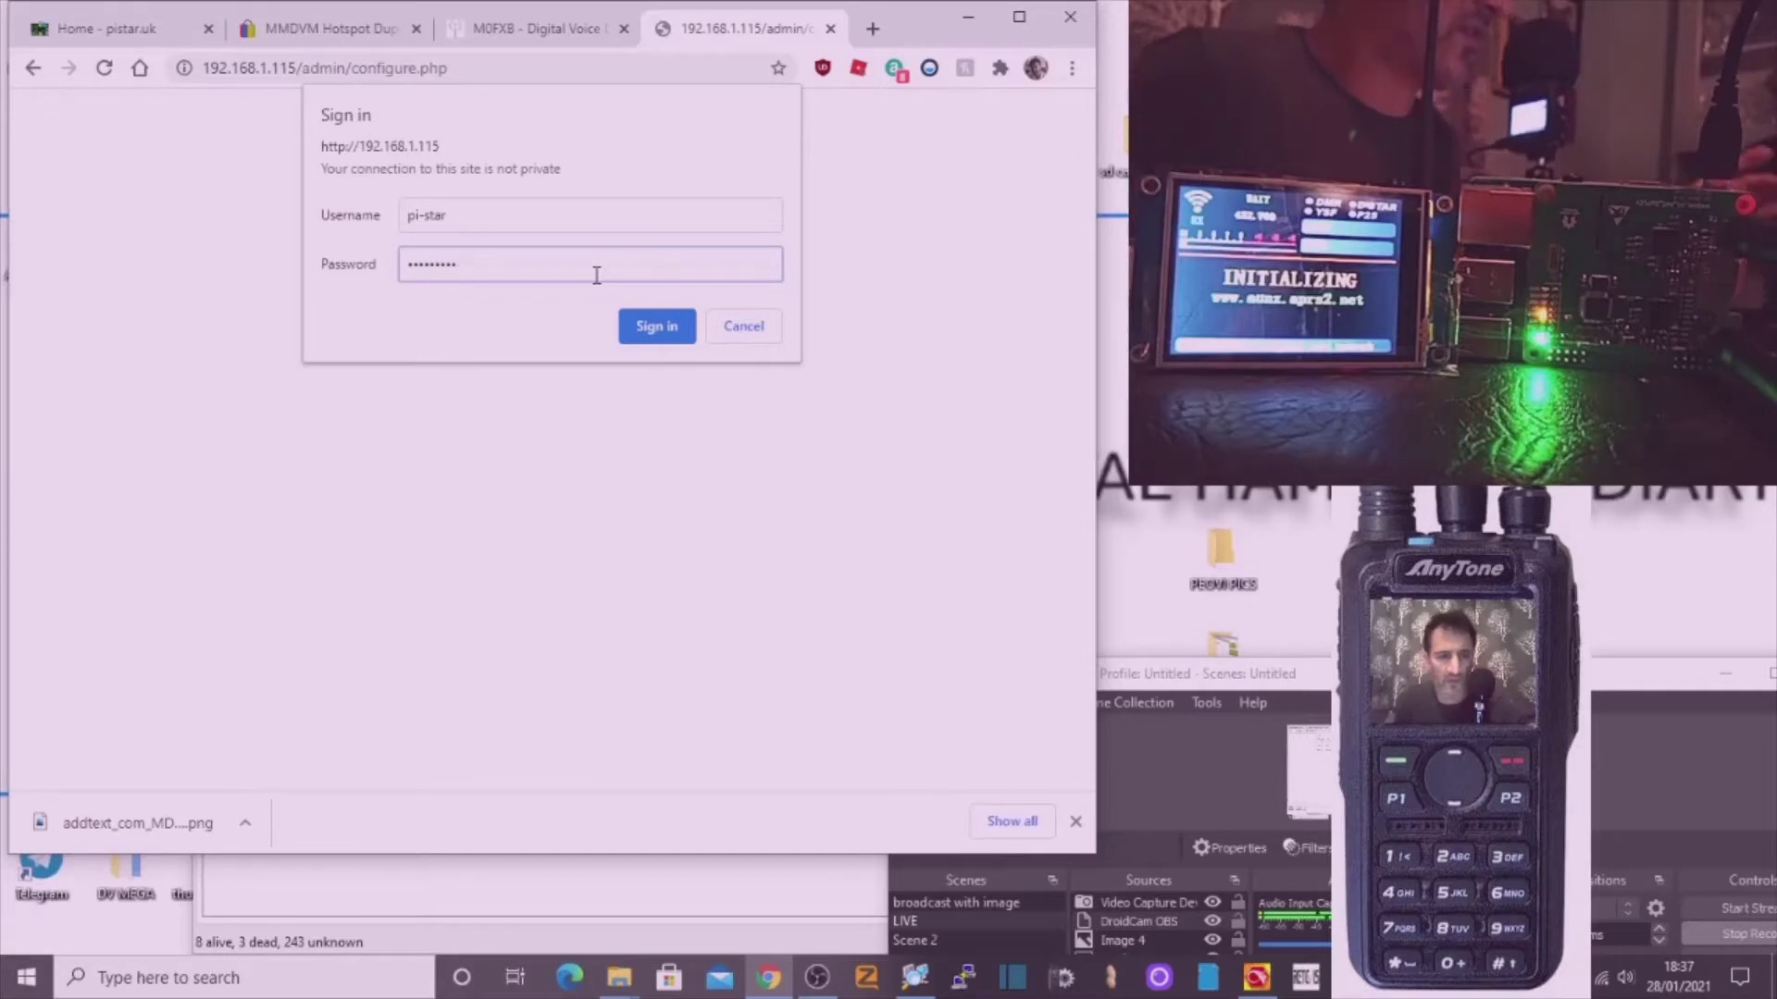
pyautogui.click(655, 326)
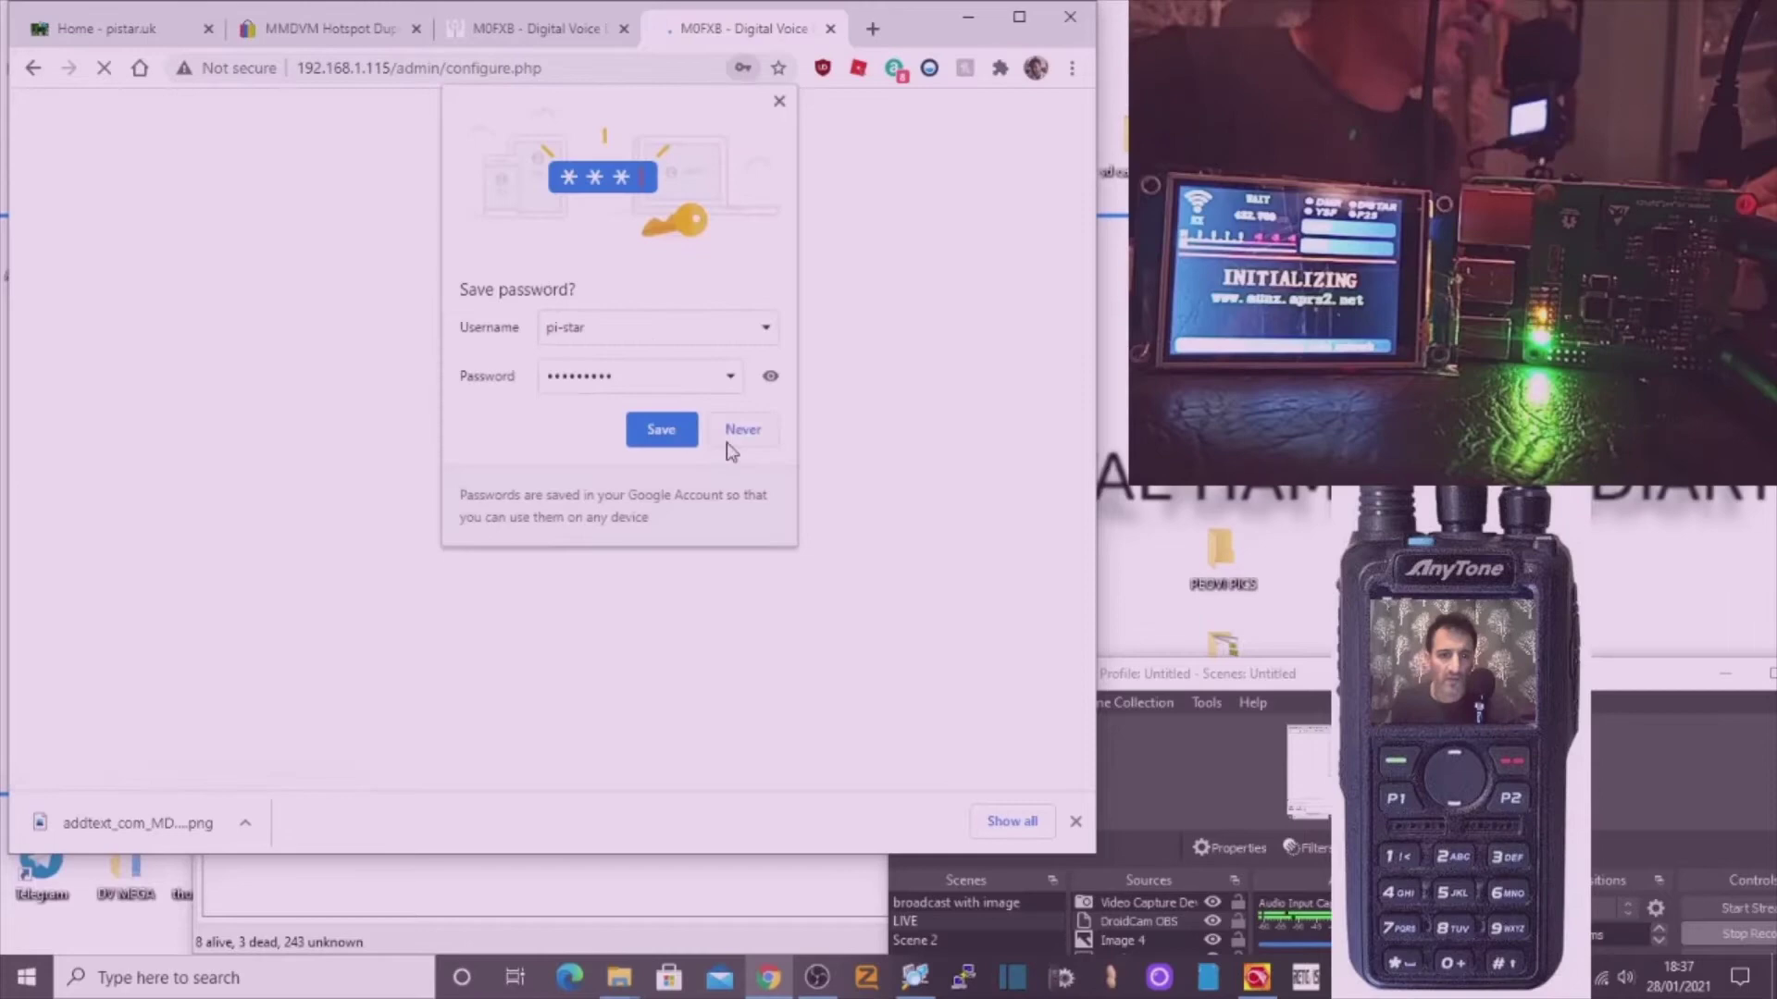
# Decline saving the password and scroll down to the MMDVM display settings.
pyautogui.click(741, 432)
pyautogui.scroll(-3, 748, 451)
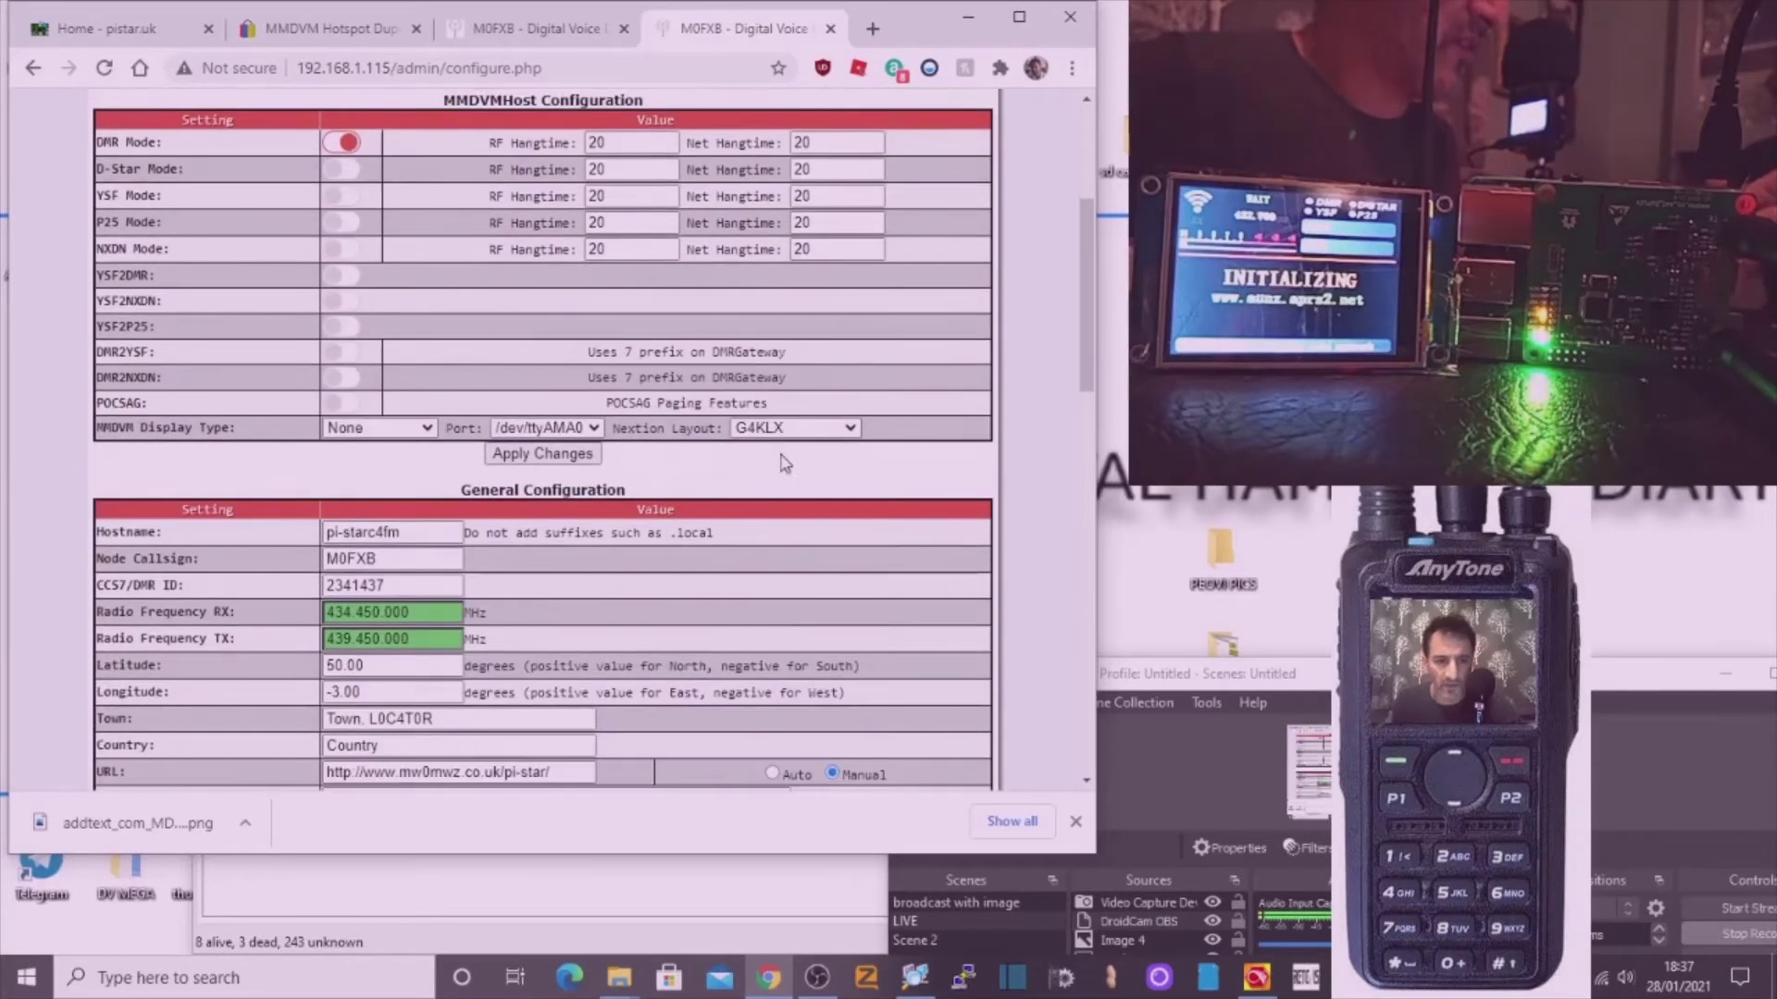
pyautogui.scroll(-3, 833, 433)
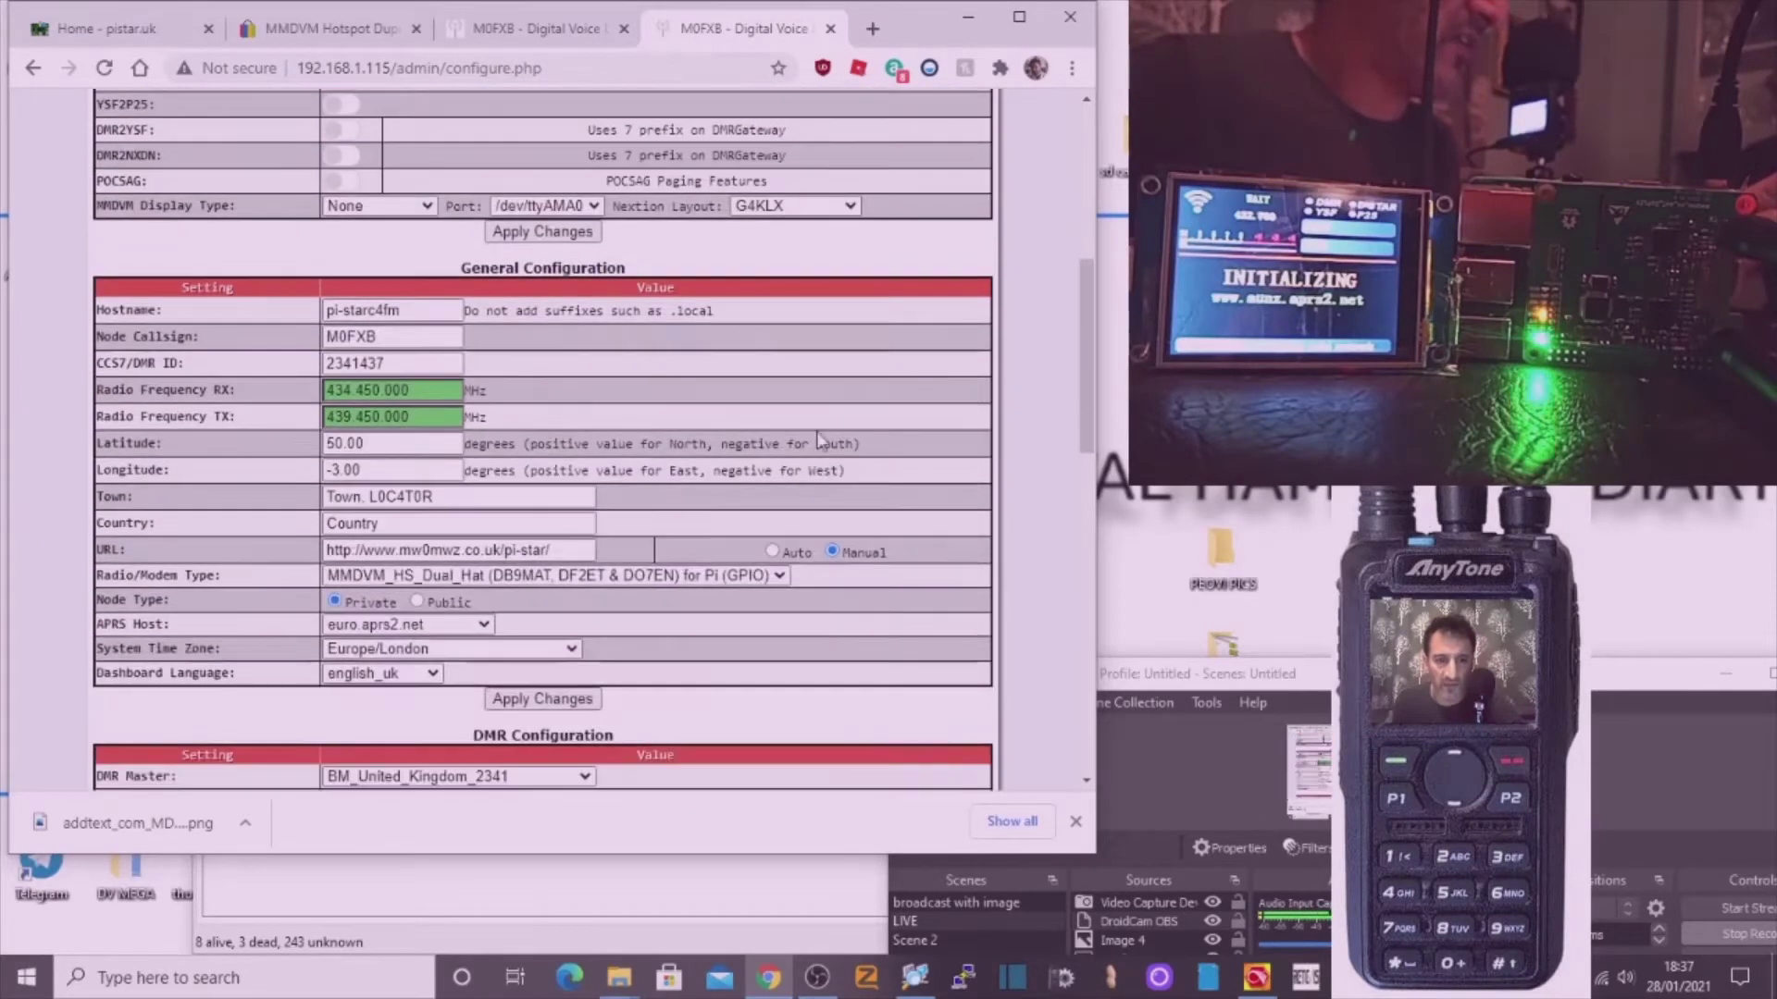
pyautogui.scroll(6, 759, 431)
pyautogui.scroll(-2, 676, 431)
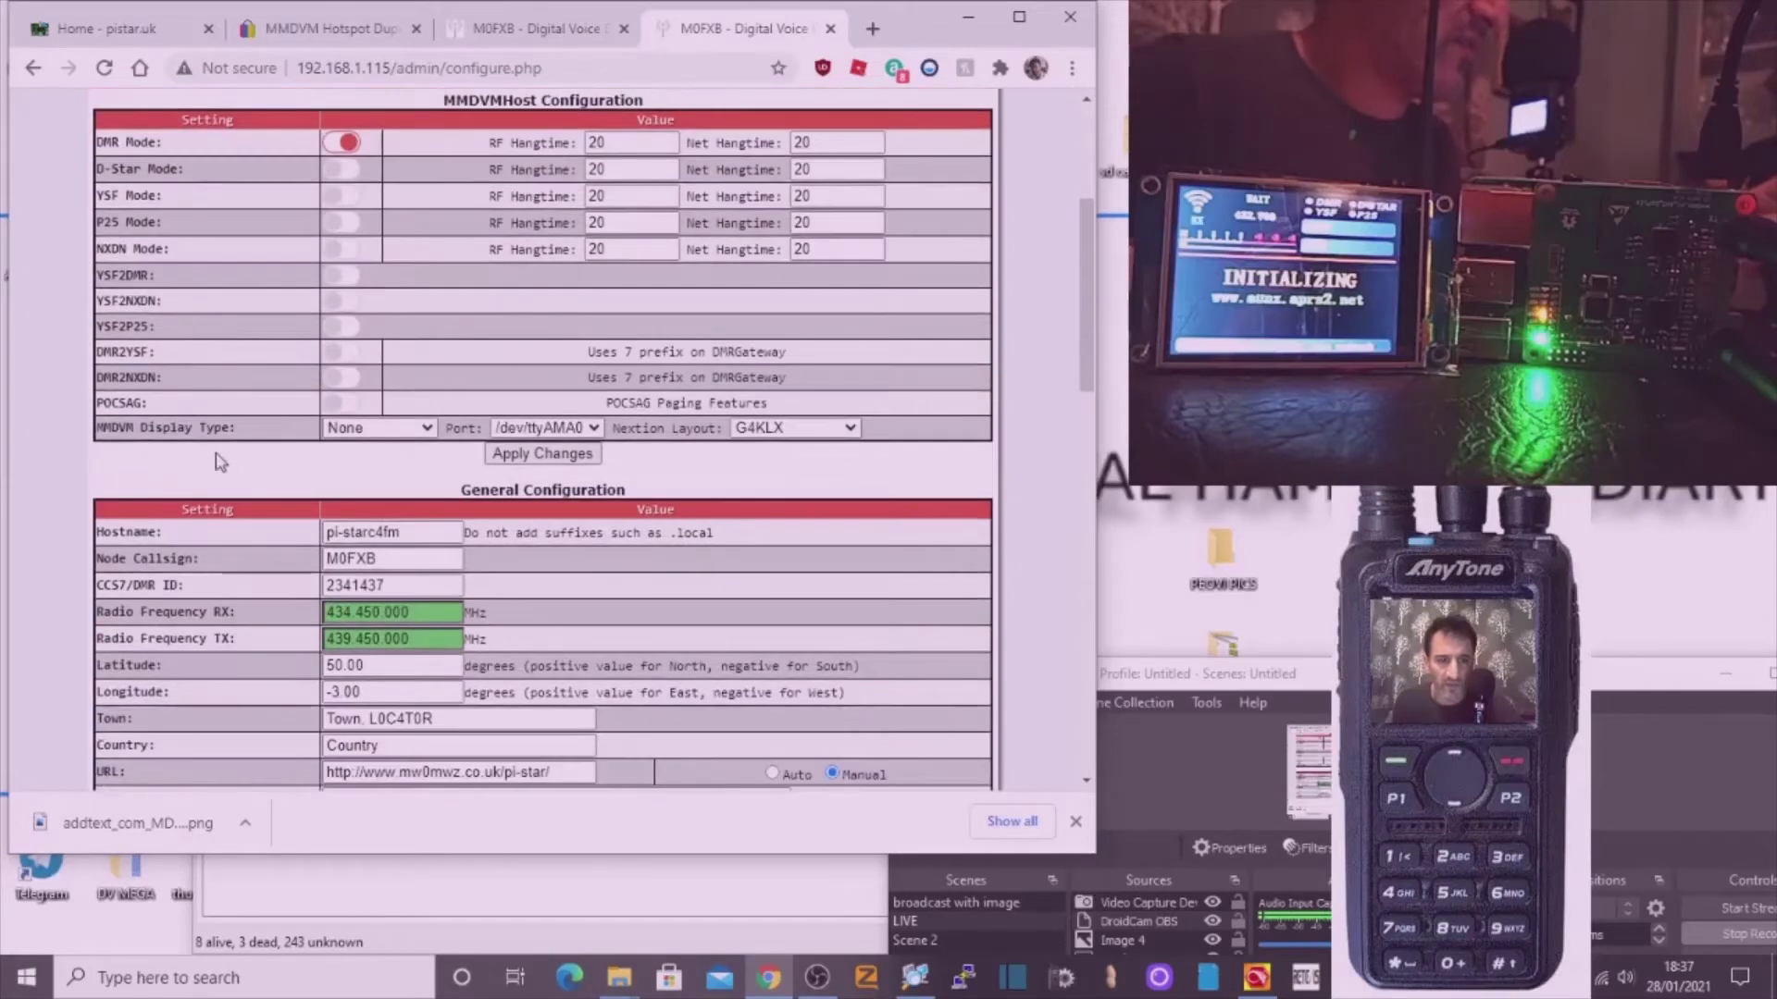
# Set the MMDVM Display Type to Nextion on port /dev/ttyUSB0 and apply the changes.
pyautogui.click(431, 433)
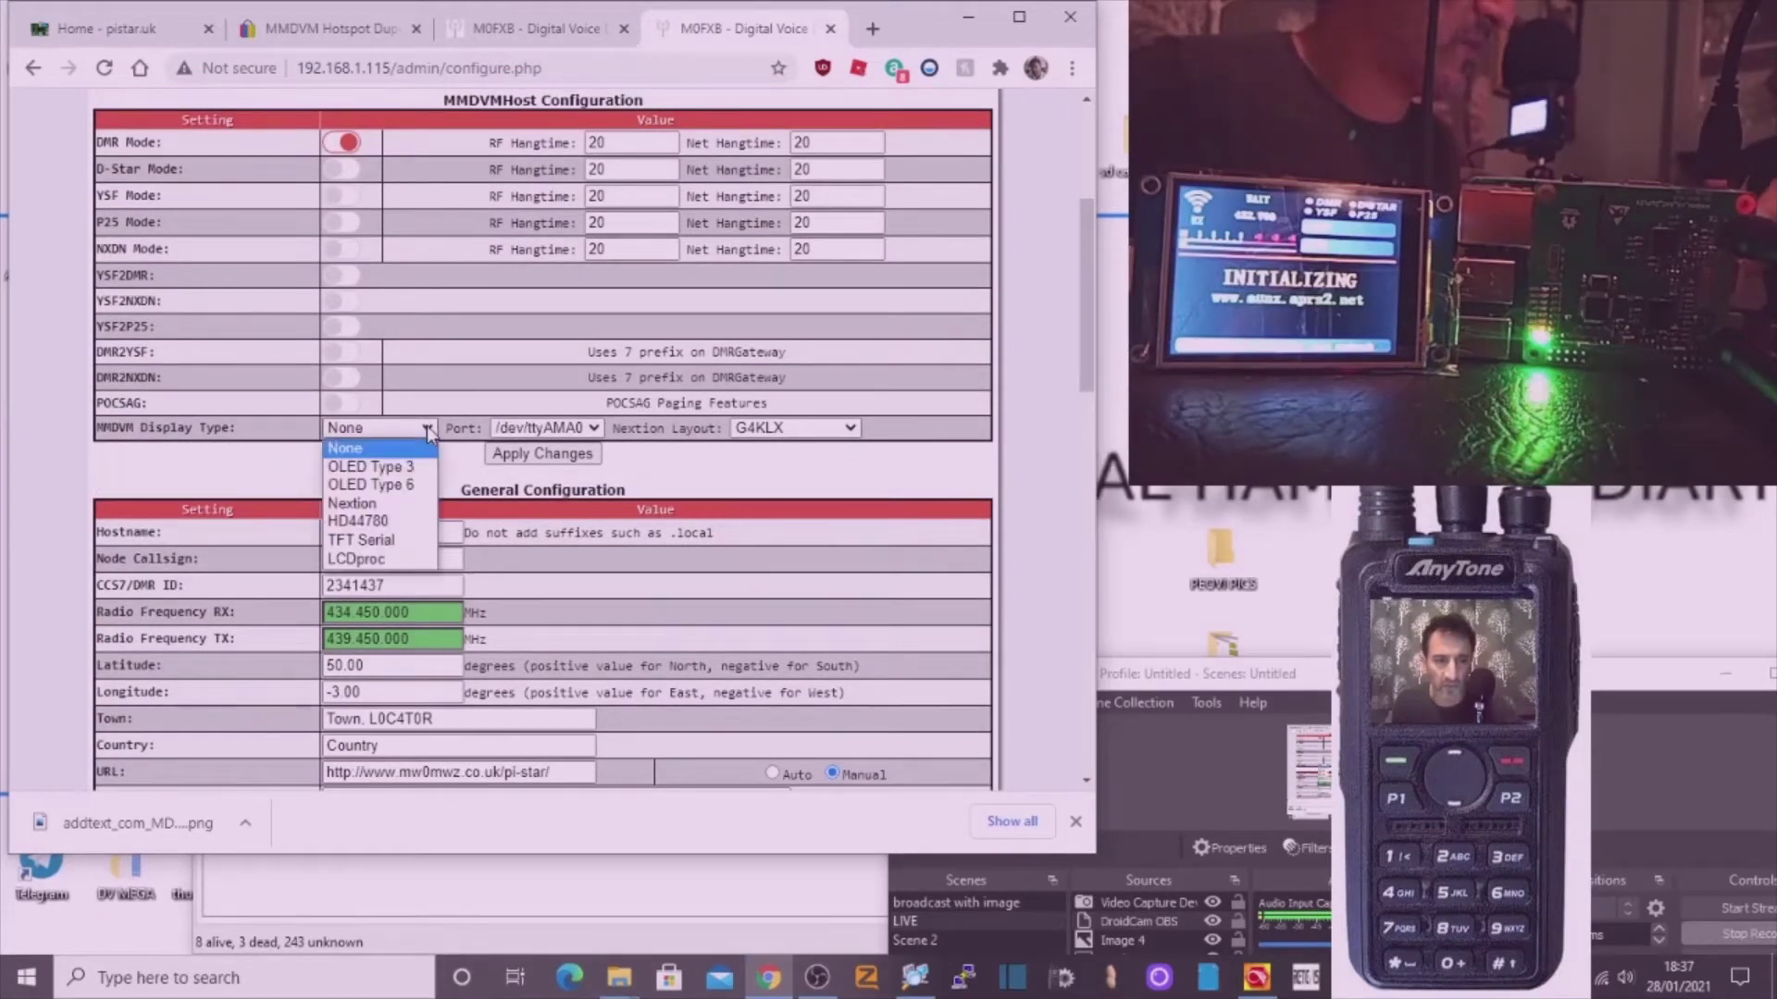
pyautogui.click(423, 506)
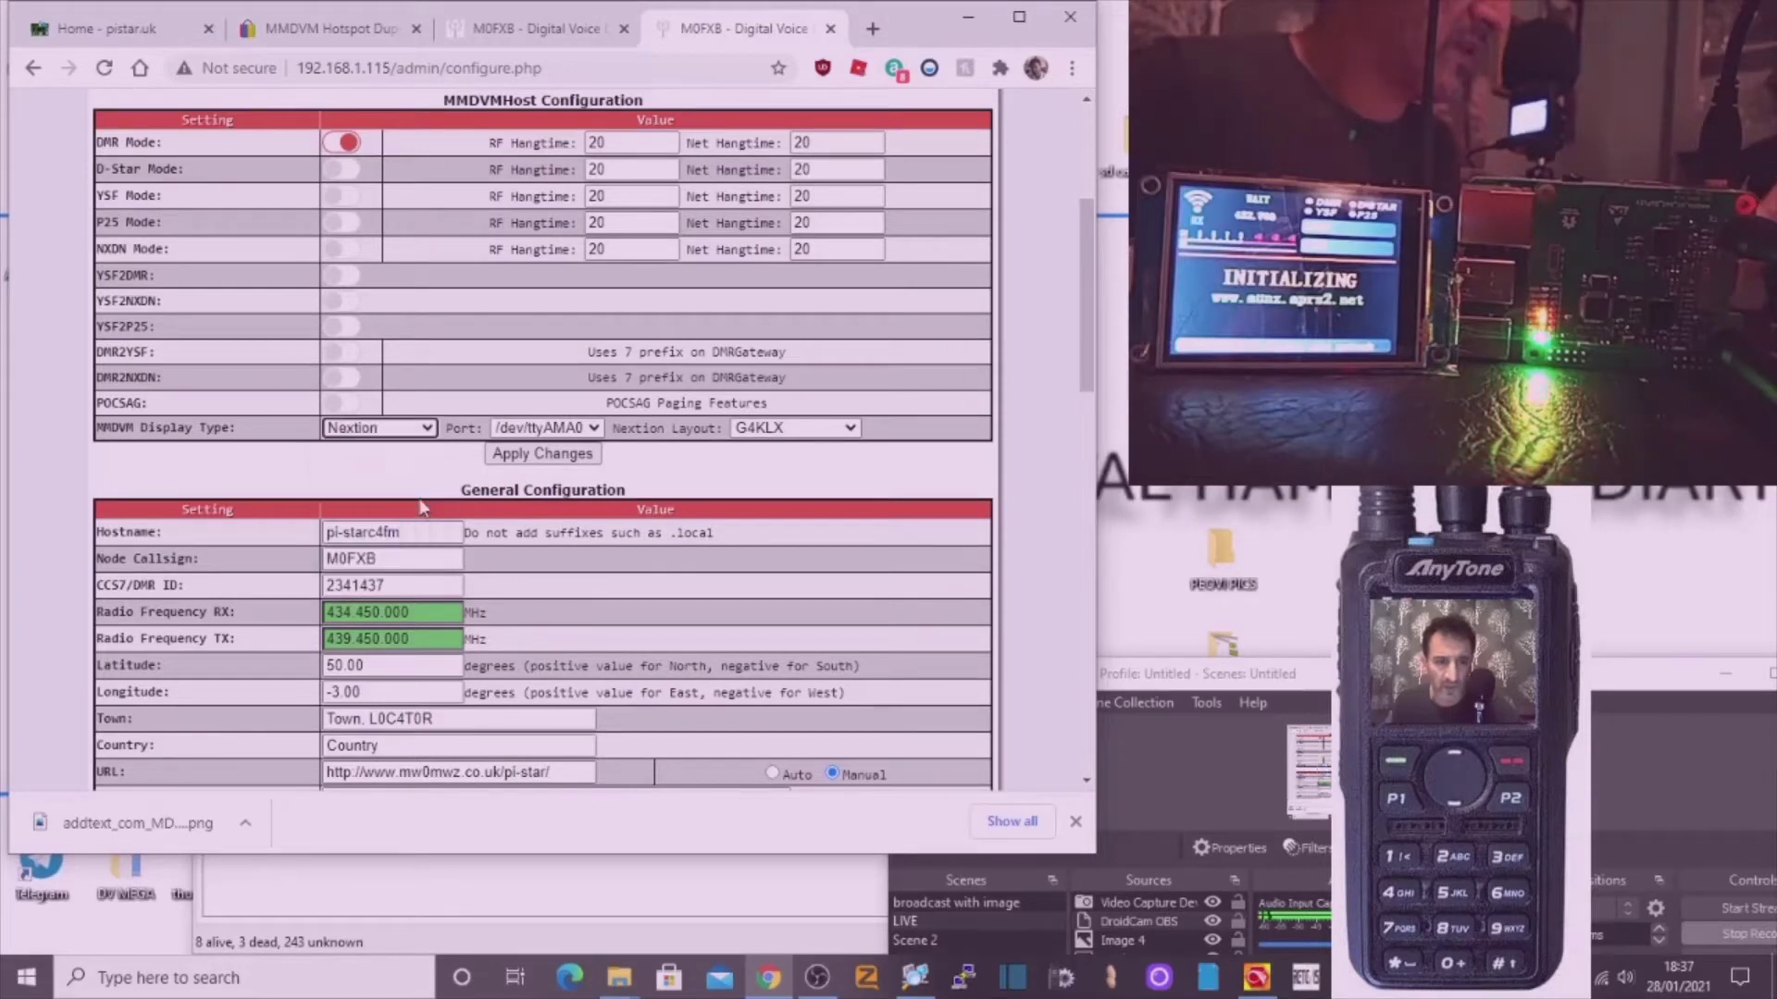
pyautogui.click(594, 430)
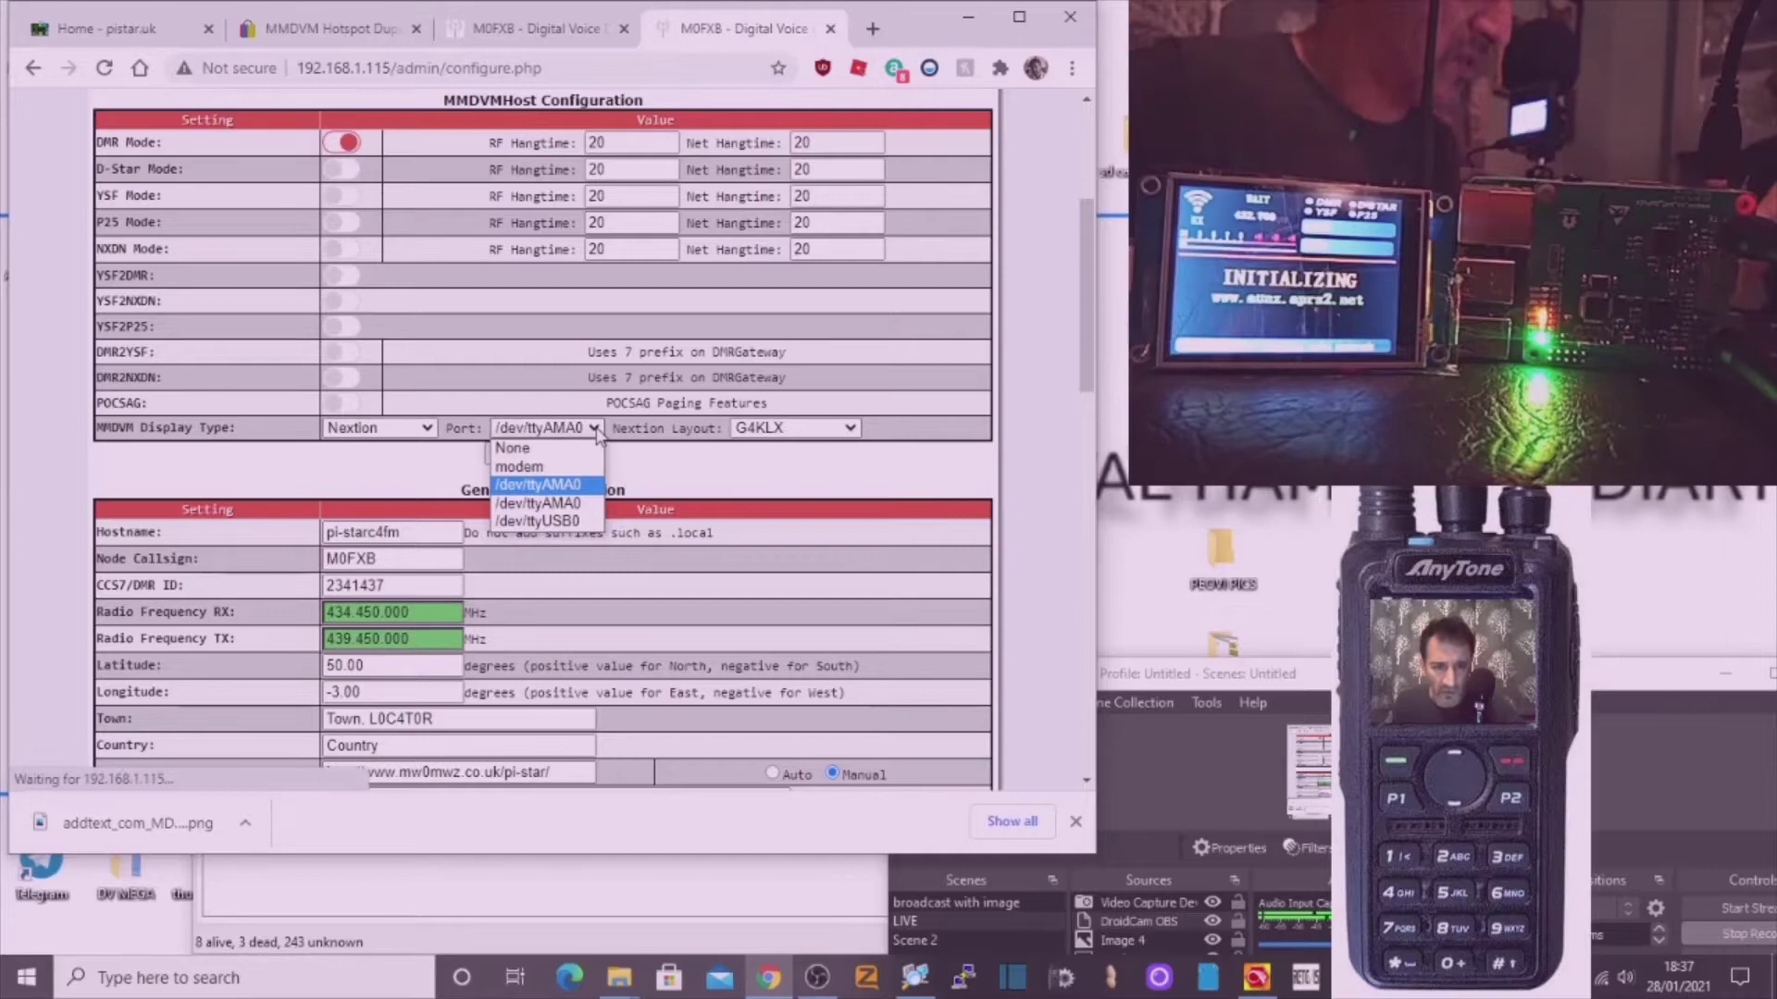
pyautogui.click(583, 524)
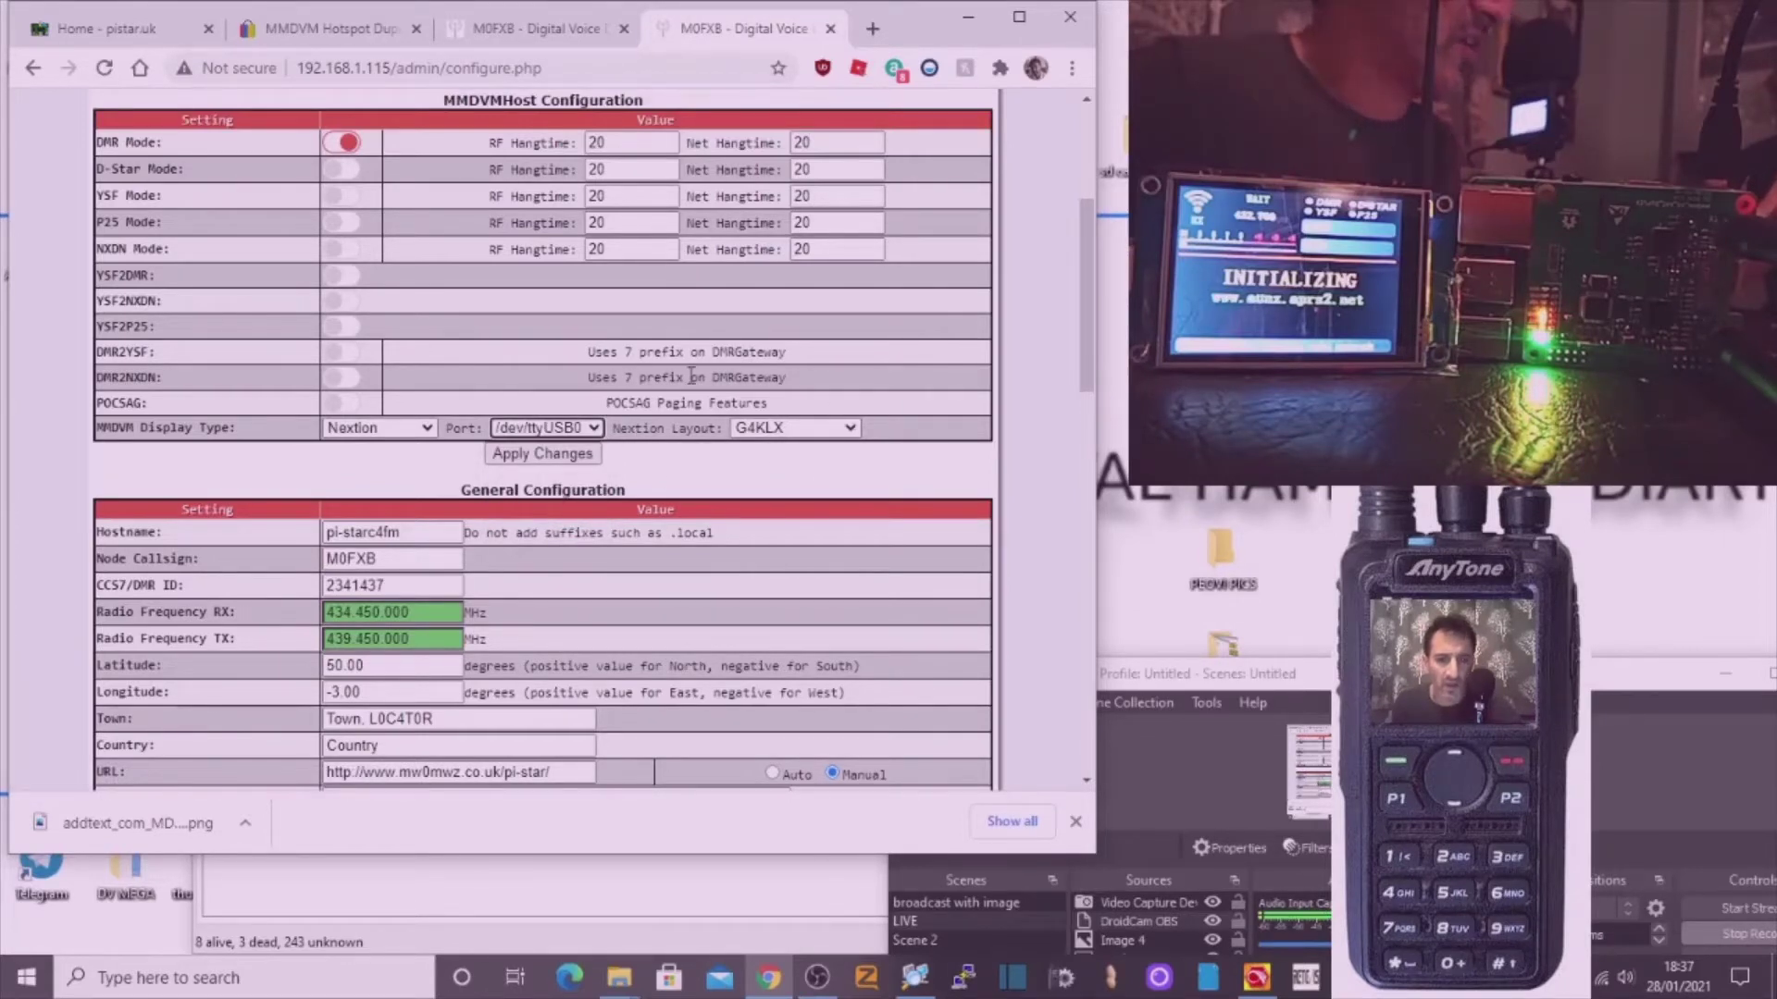
pyautogui.click(553, 454)
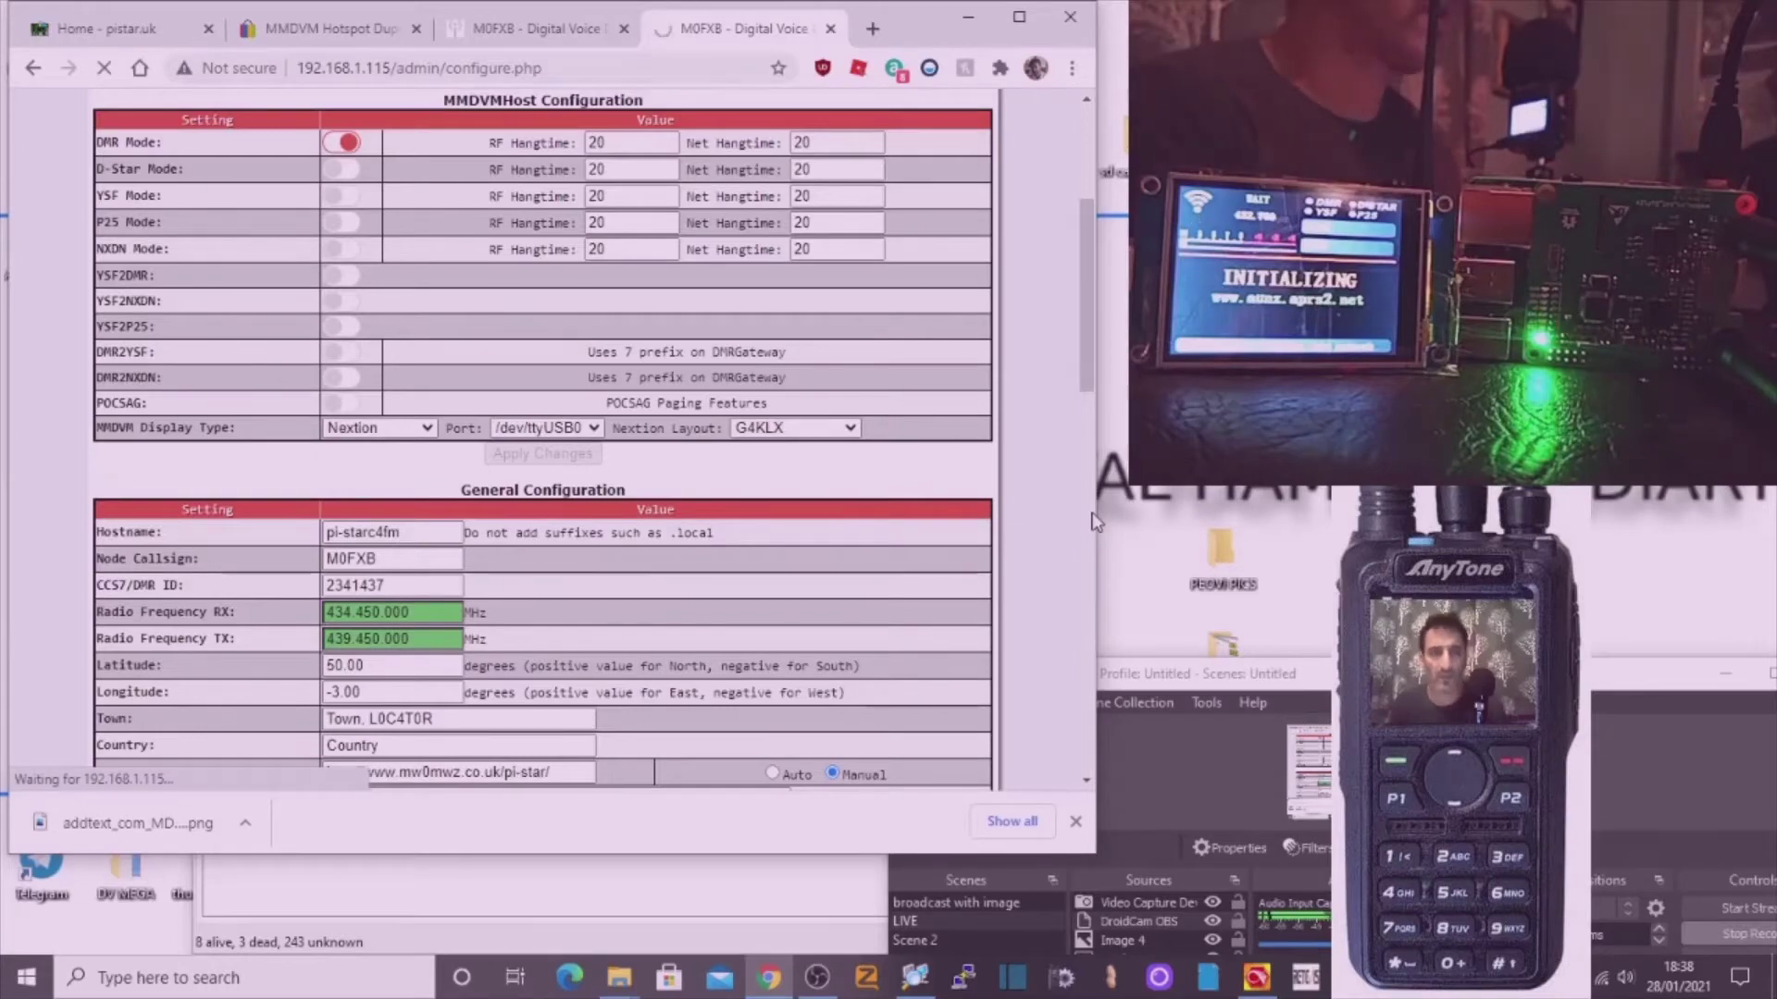
pyautogui.click(1755, 960)
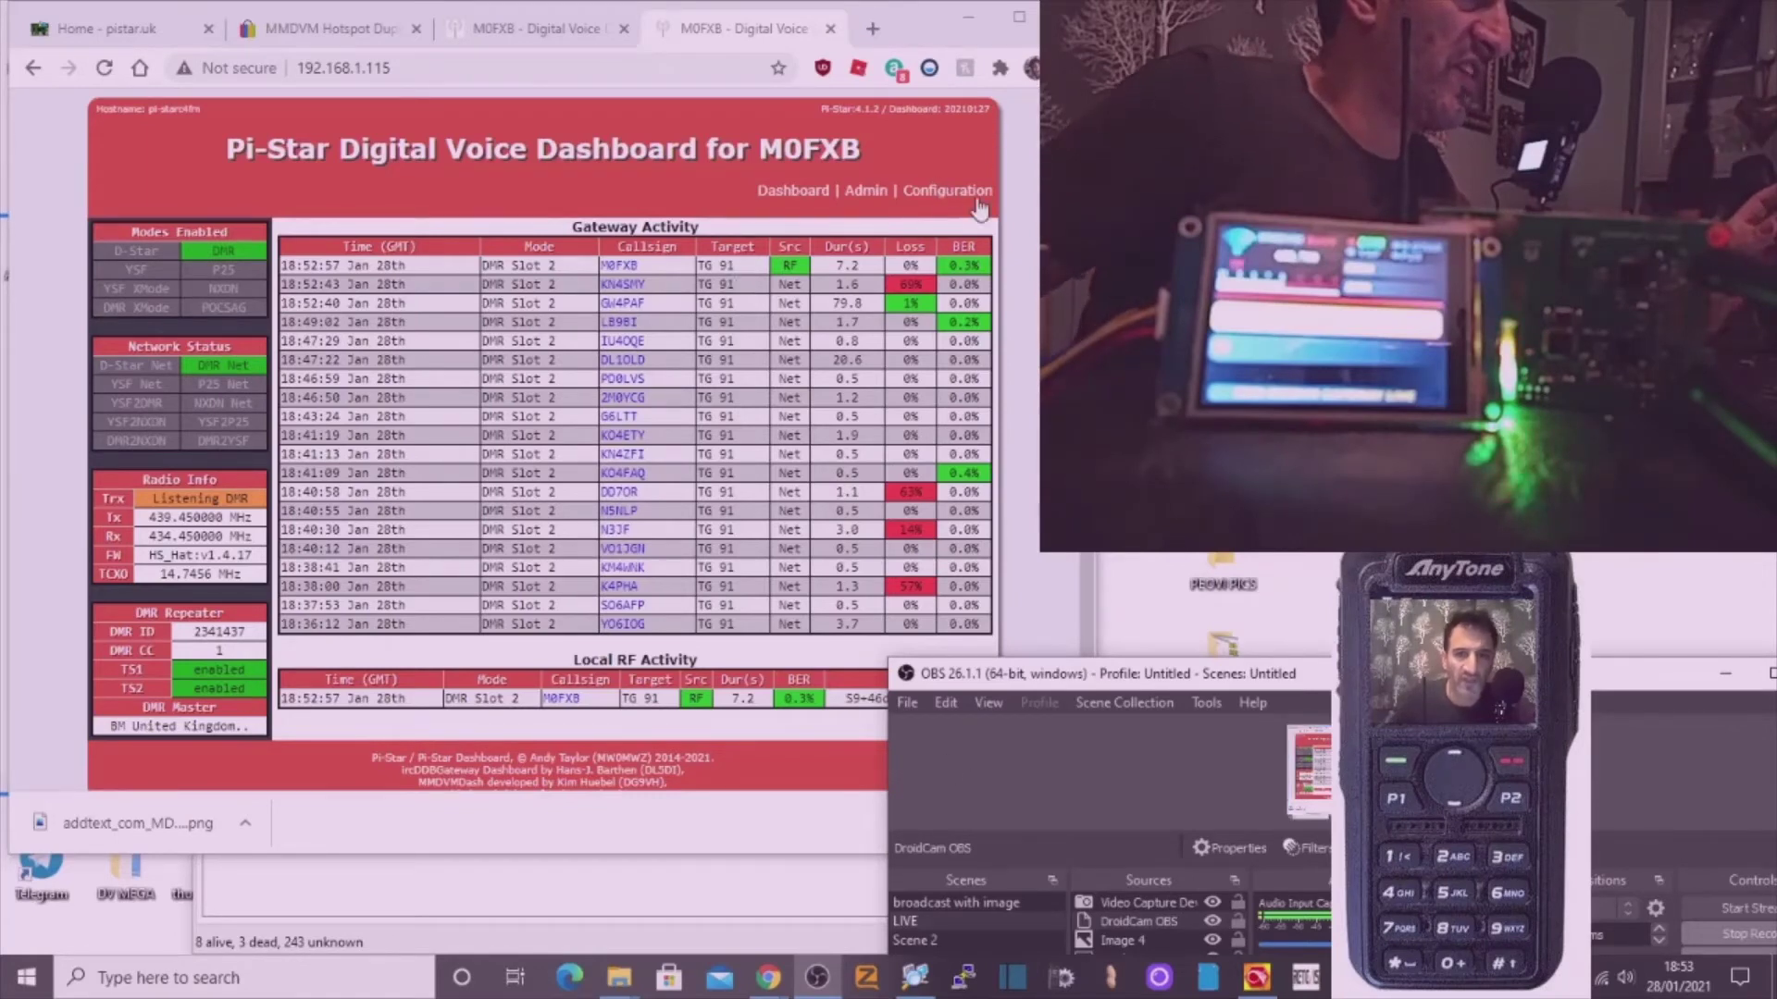
# Reopen Pi-Star Configuration to read RX 434.450 and TX 439.450 MHz, then switch to AnyTone CPS.
pyautogui.click(945, 195)
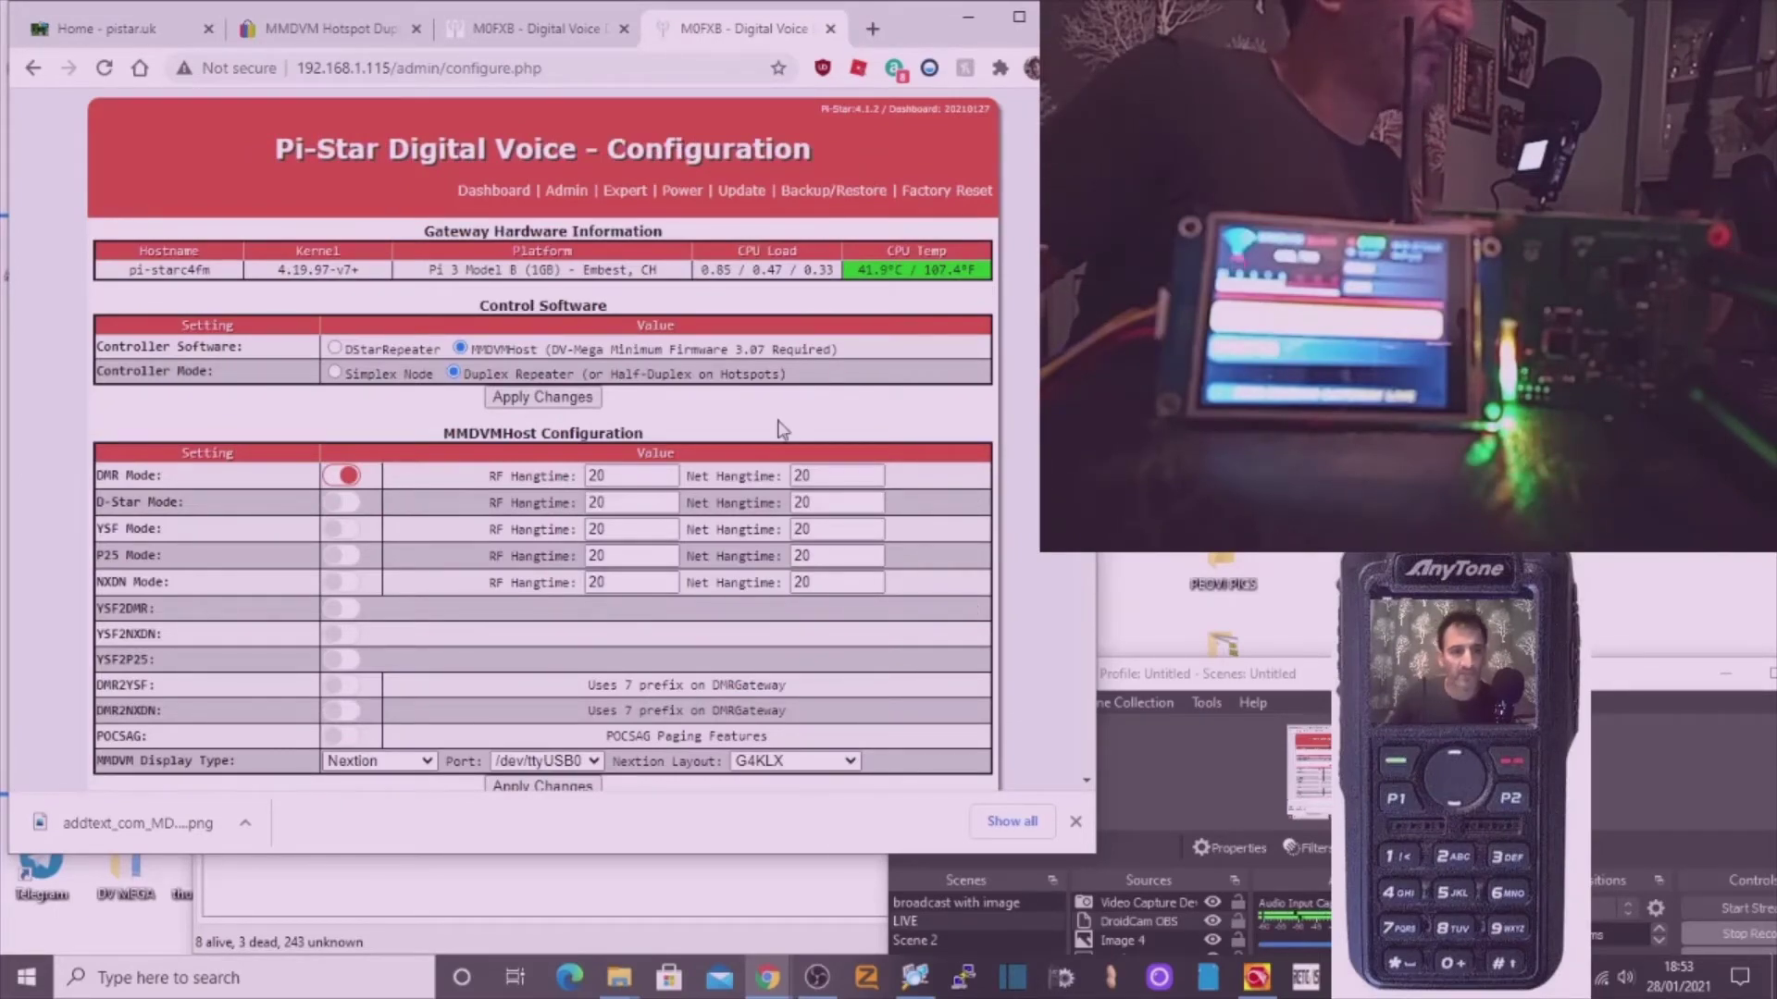
pyautogui.scroll(-1, 659, 421)
pyautogui.scroll(-3, 686, 368)
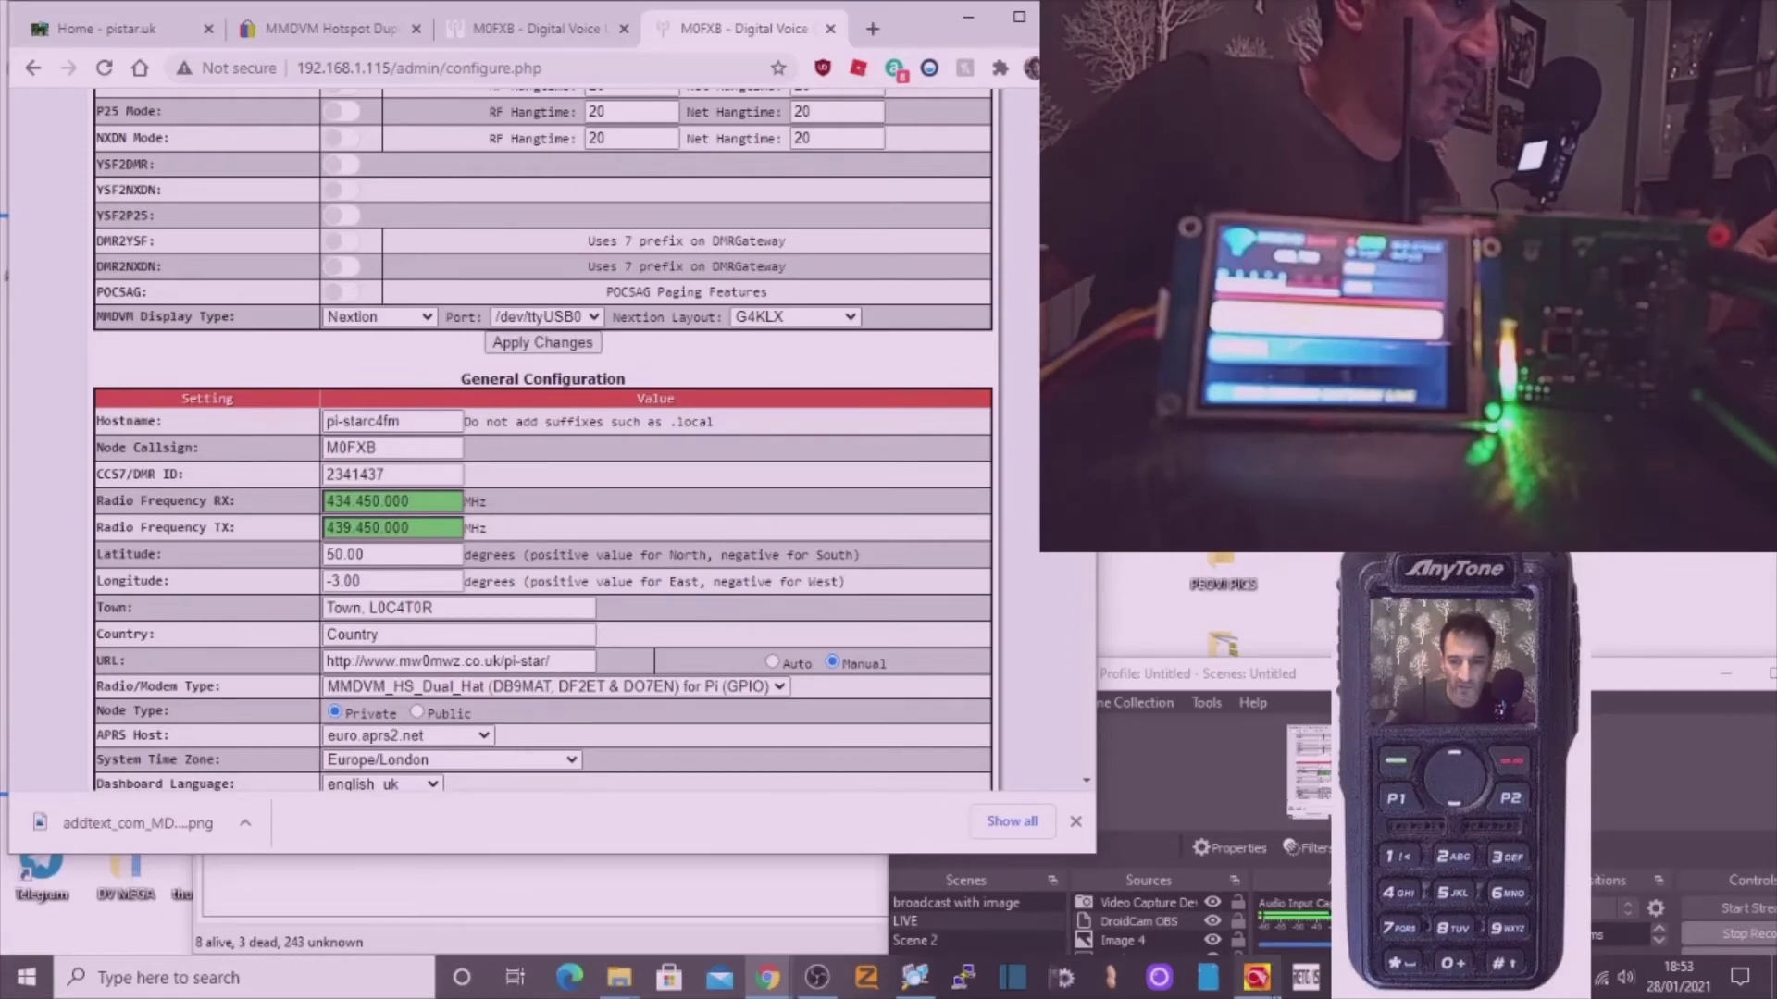
pyautogui.click(1257, 979)
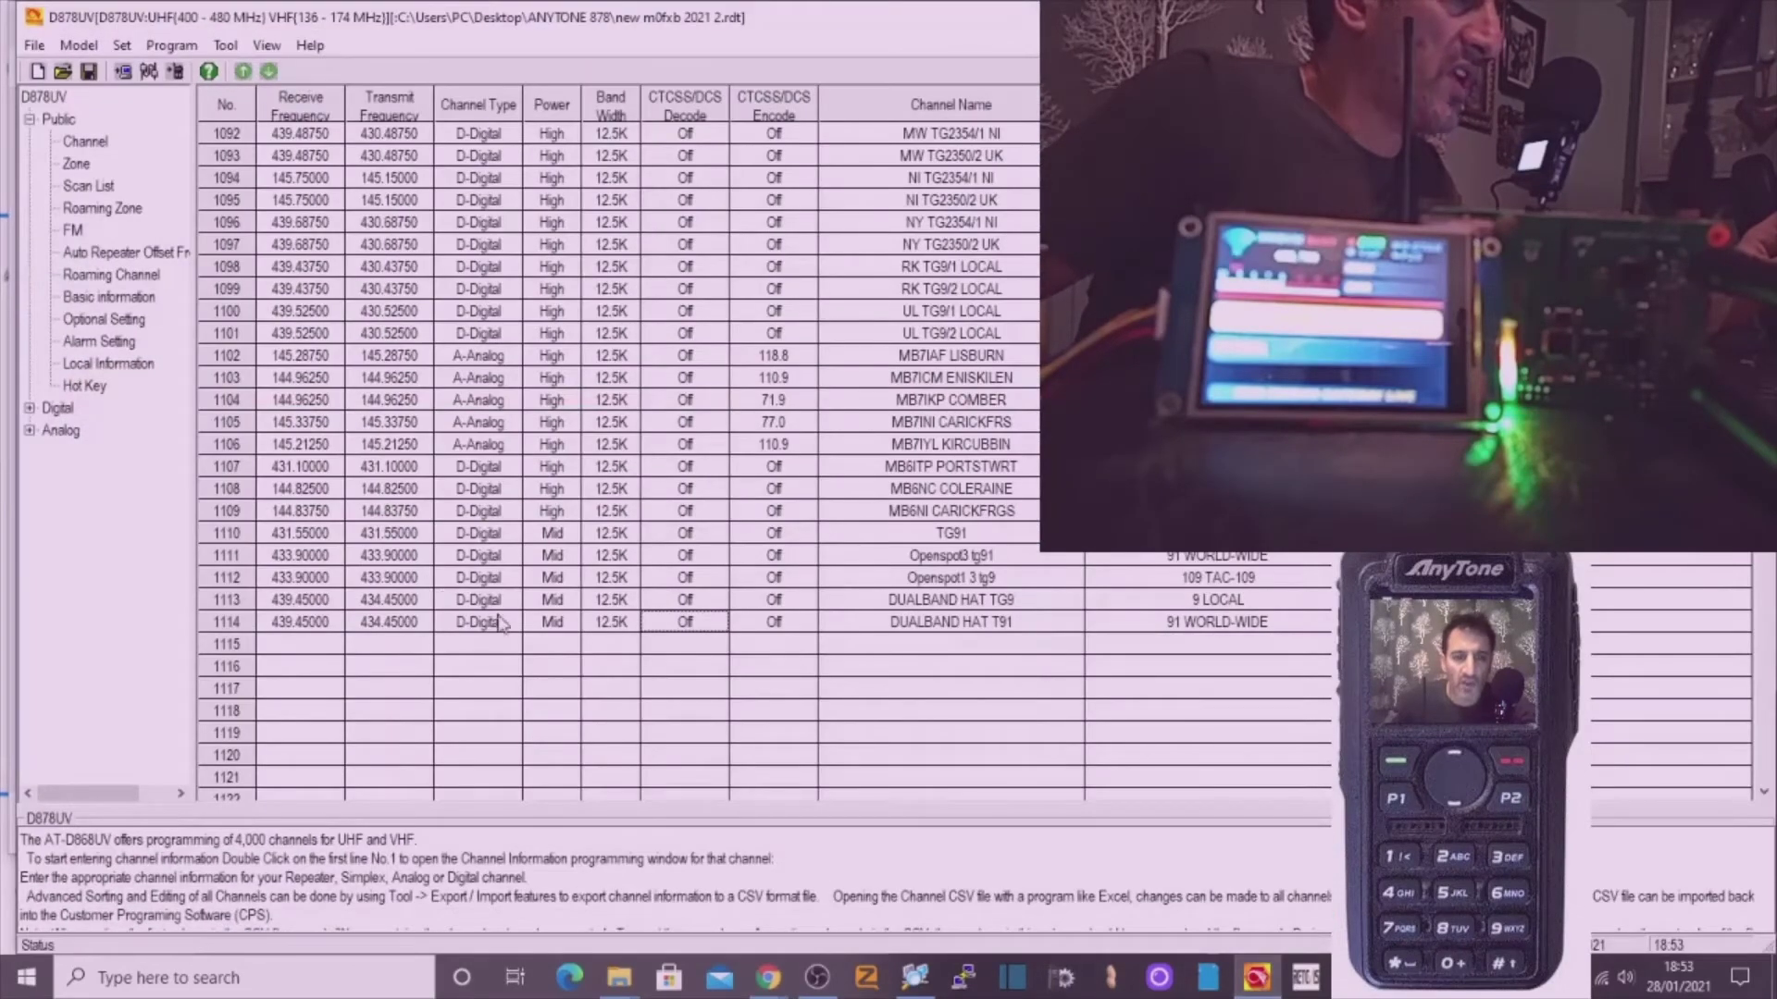
# Check channel 1114 DUALBAND HAT T91 receives 439.45000 and transmits 434.45000, then close it.
pyautogui.doubleClick(544, 622)
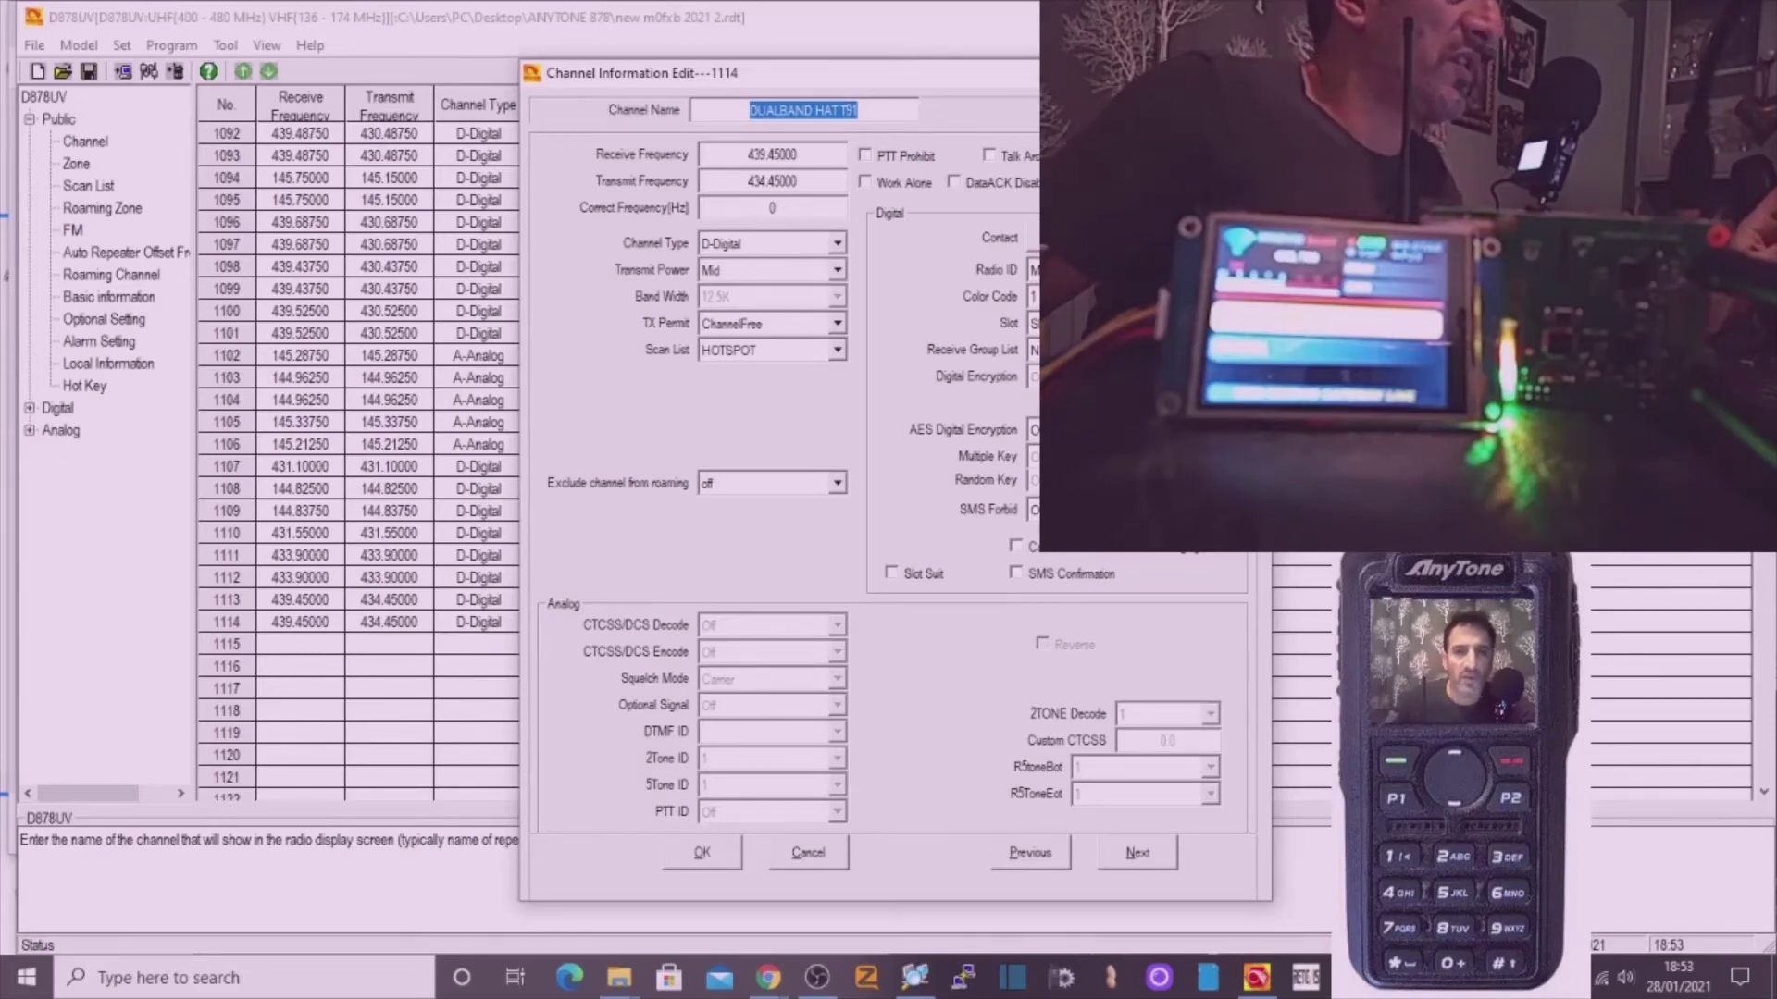
pyautogui.press('Return')
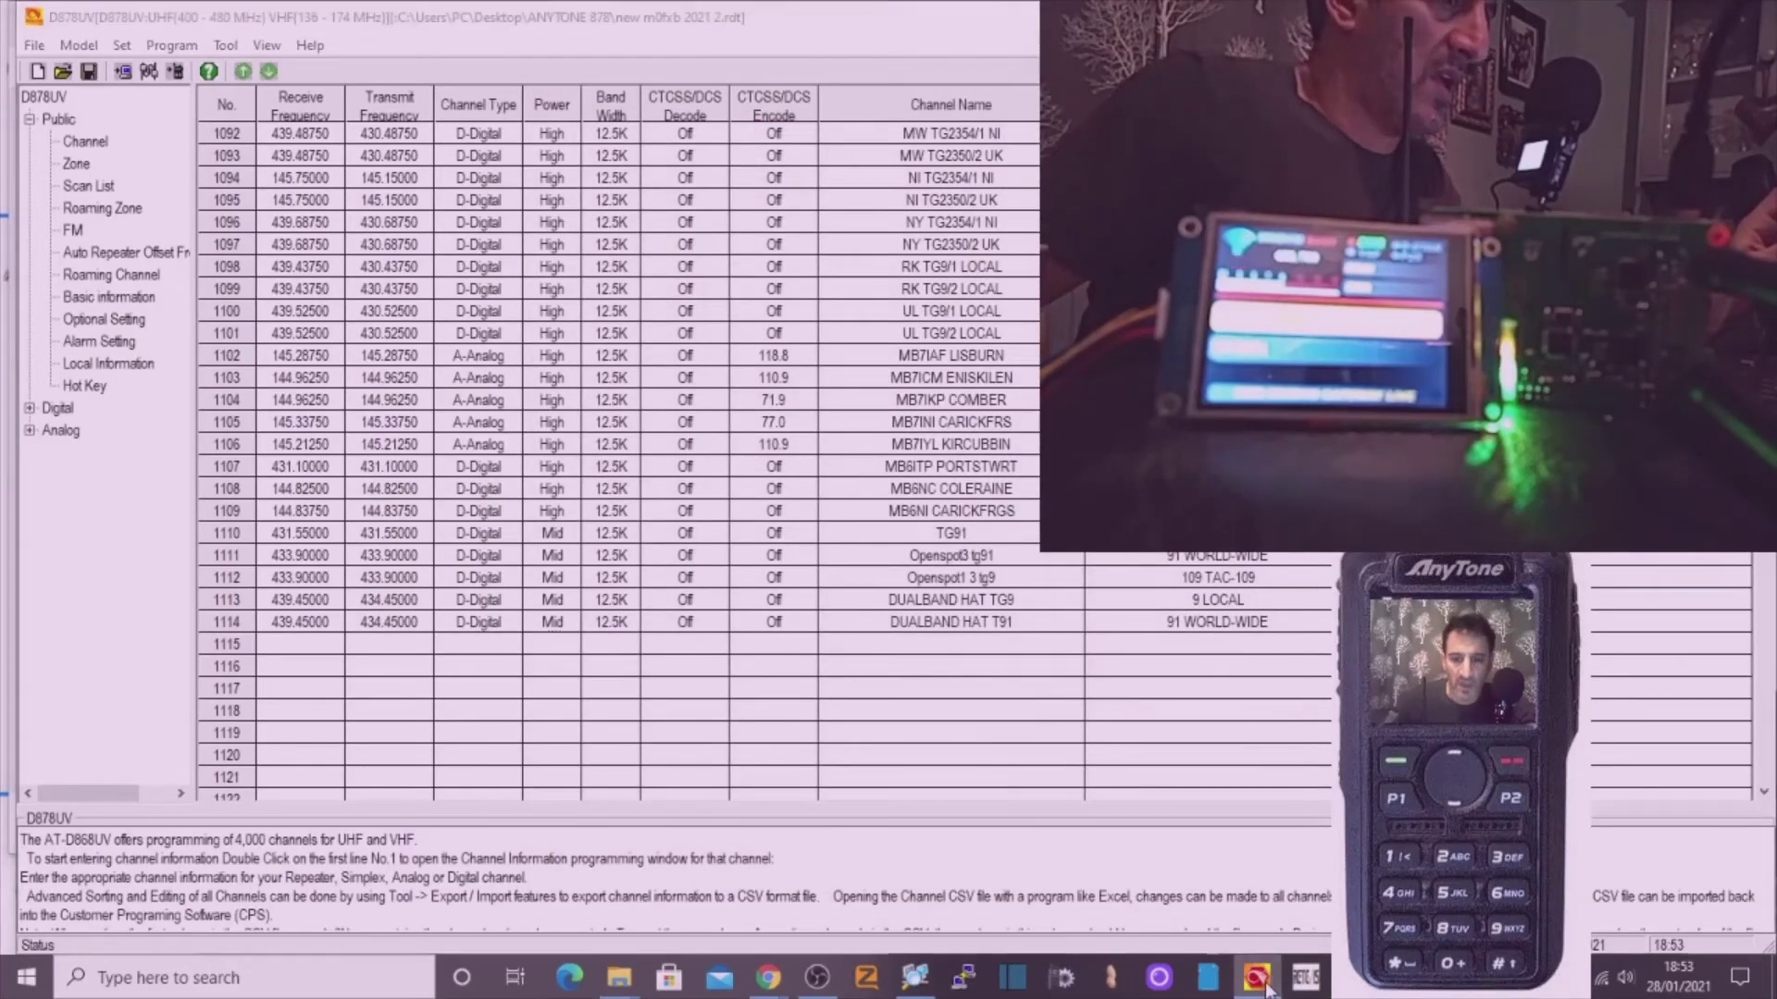
# Back in Pi-Star, save the Nextion display on /dev/ttyUSB0 with the G4KLX layout.
pyautogui.click(1257, 977)
pyautogui.scroll(5, 781, 445)
pyautogui.scroll(-5, 780, 444)
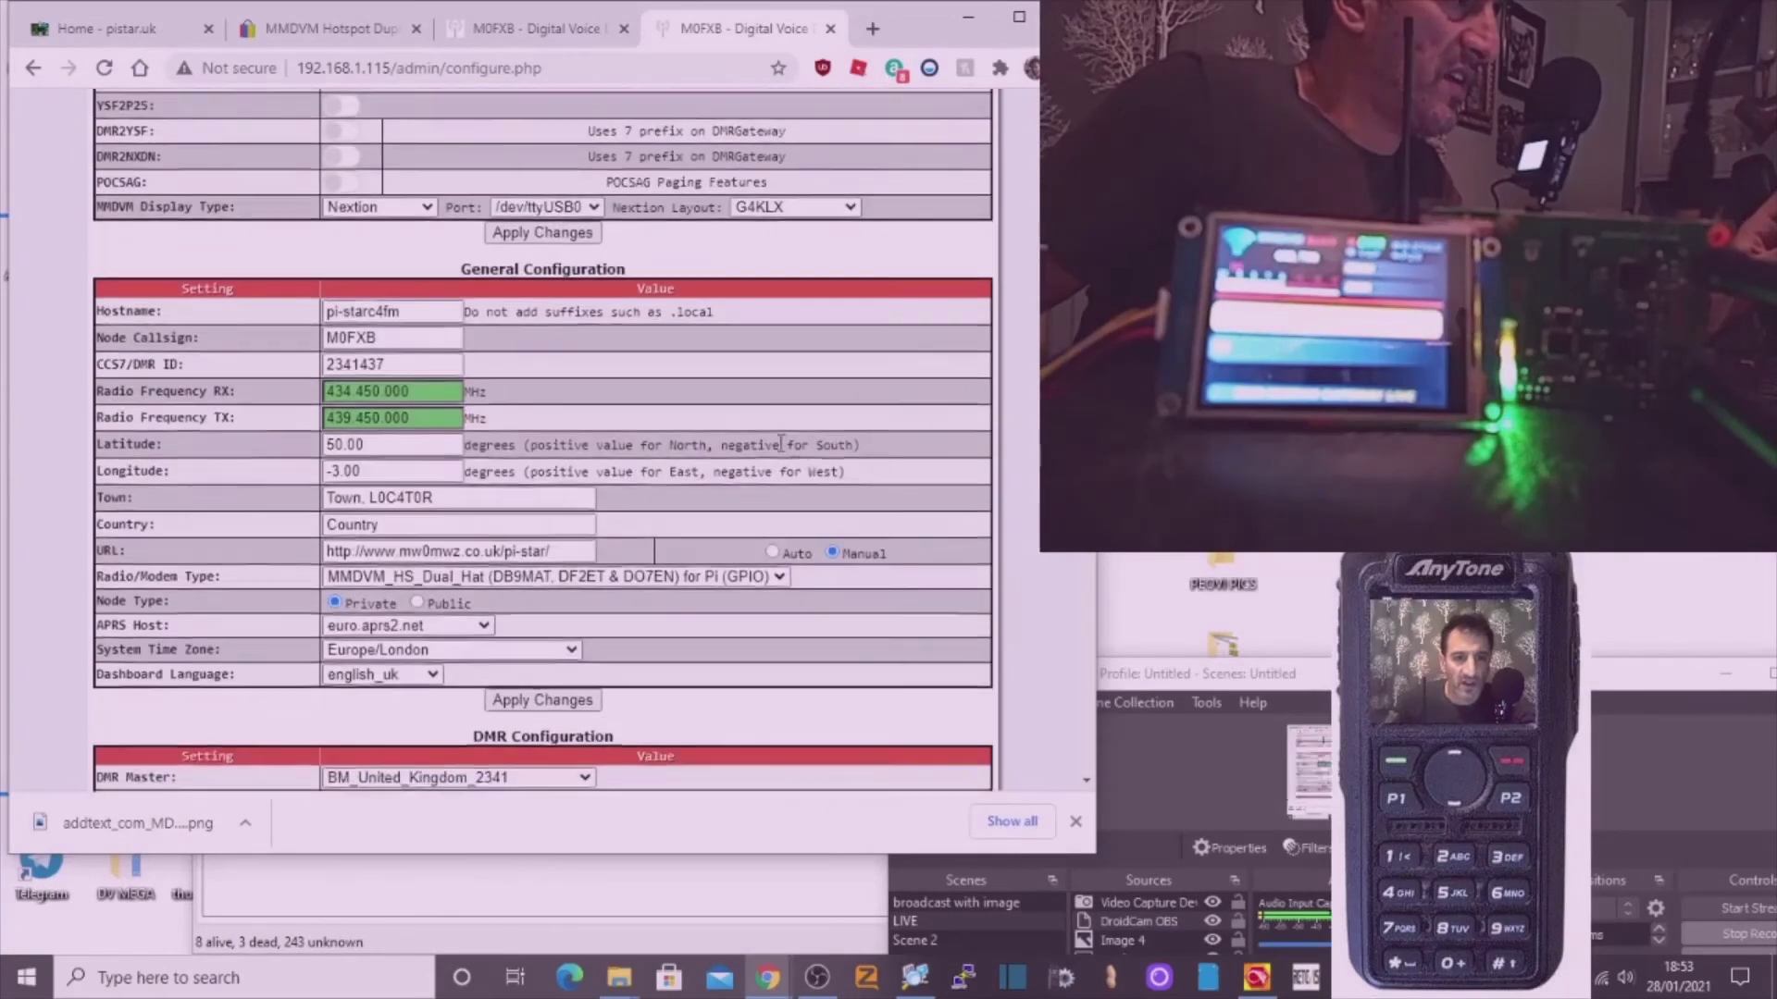
pyautogui.scroll(3, 804, 463)
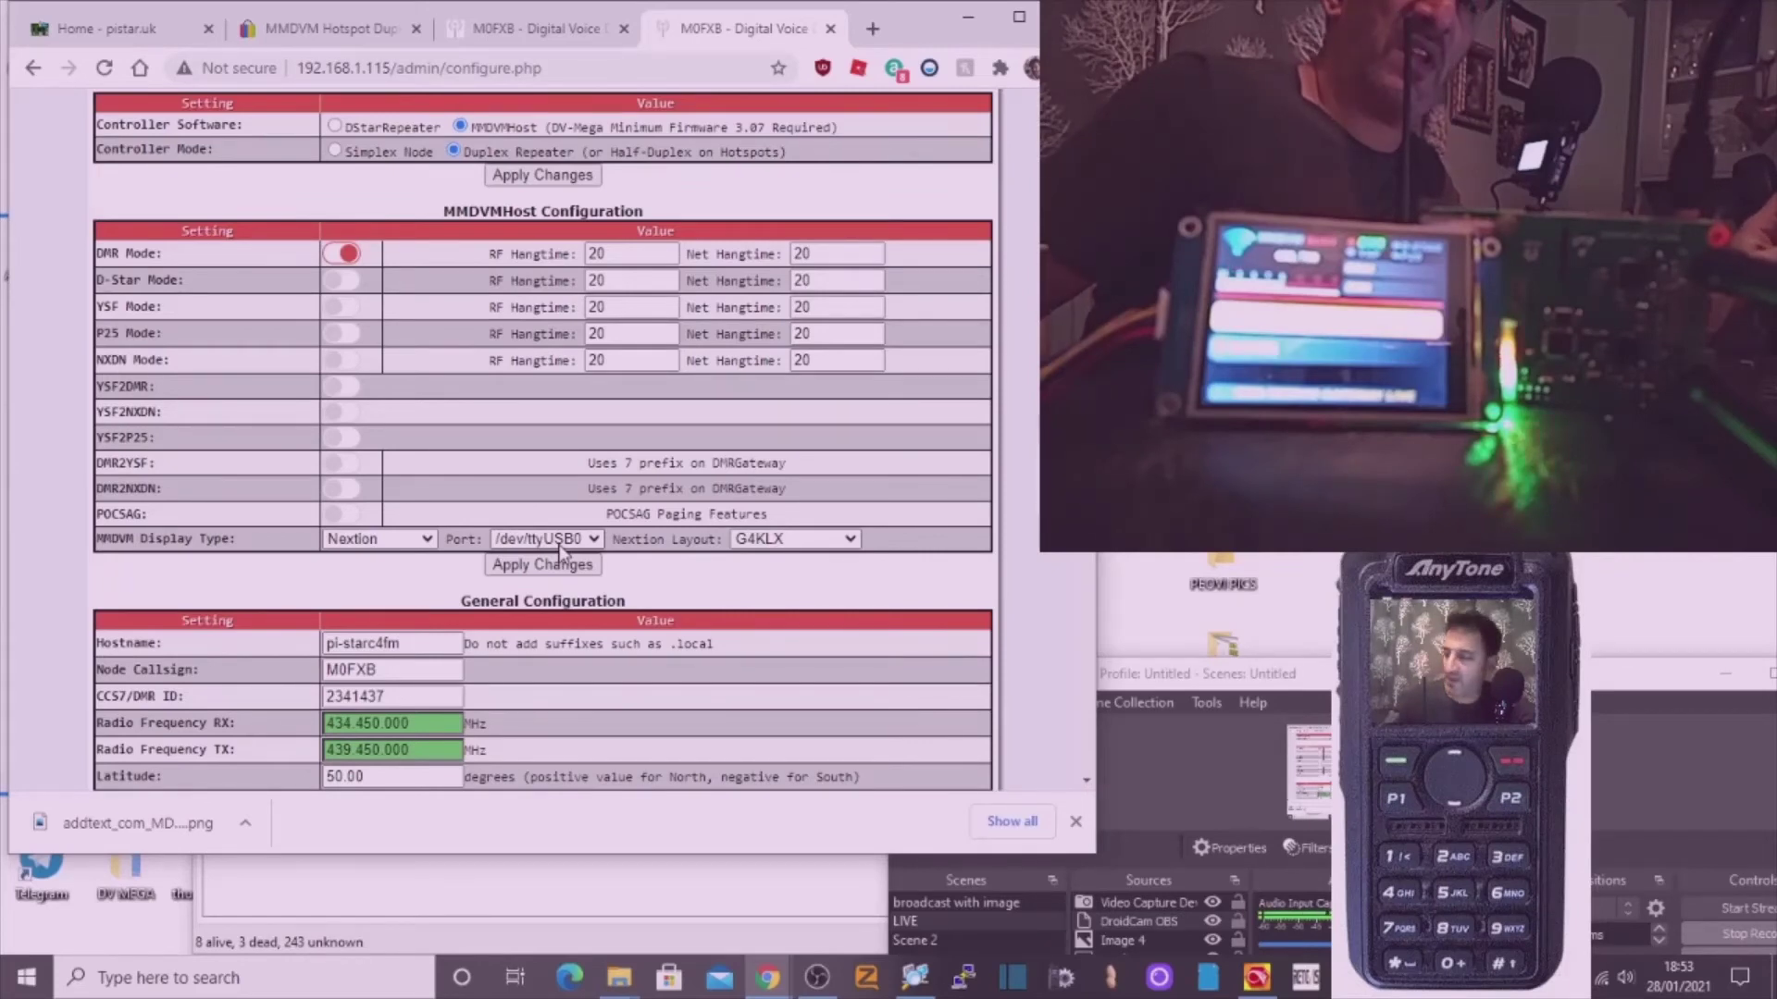
pyautogui.click(560, 553)
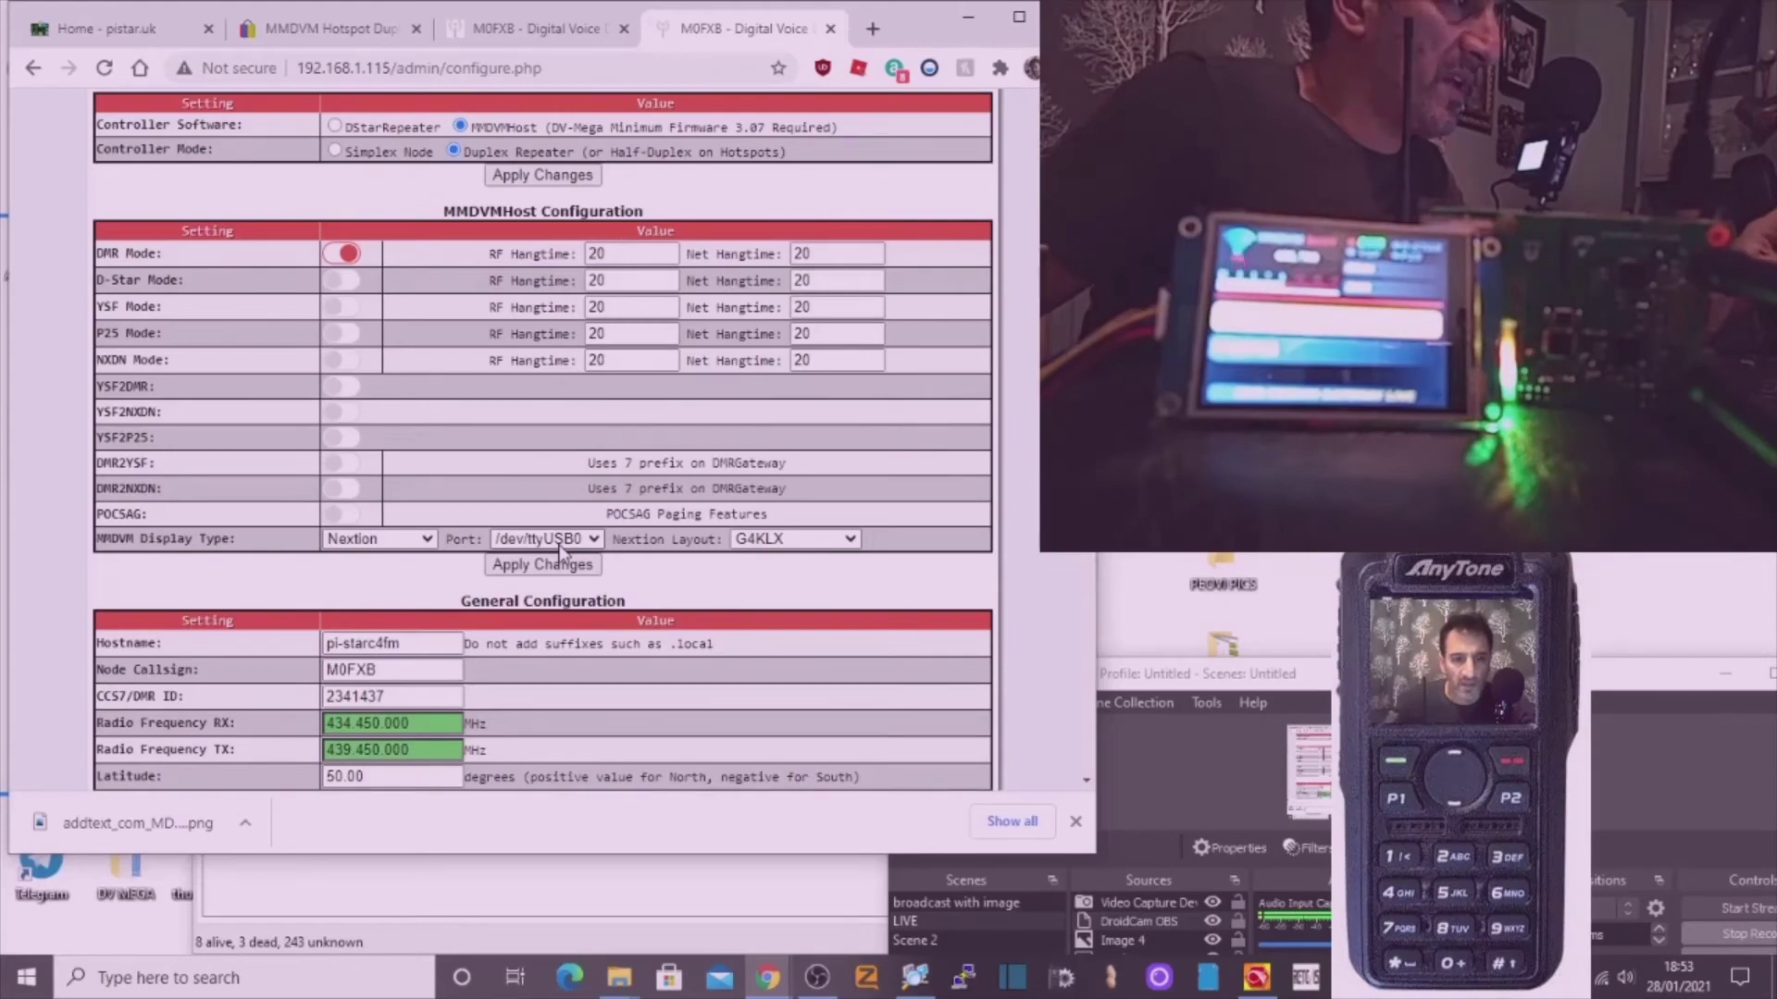
pyautogui.scroll(-5, 595, 459)
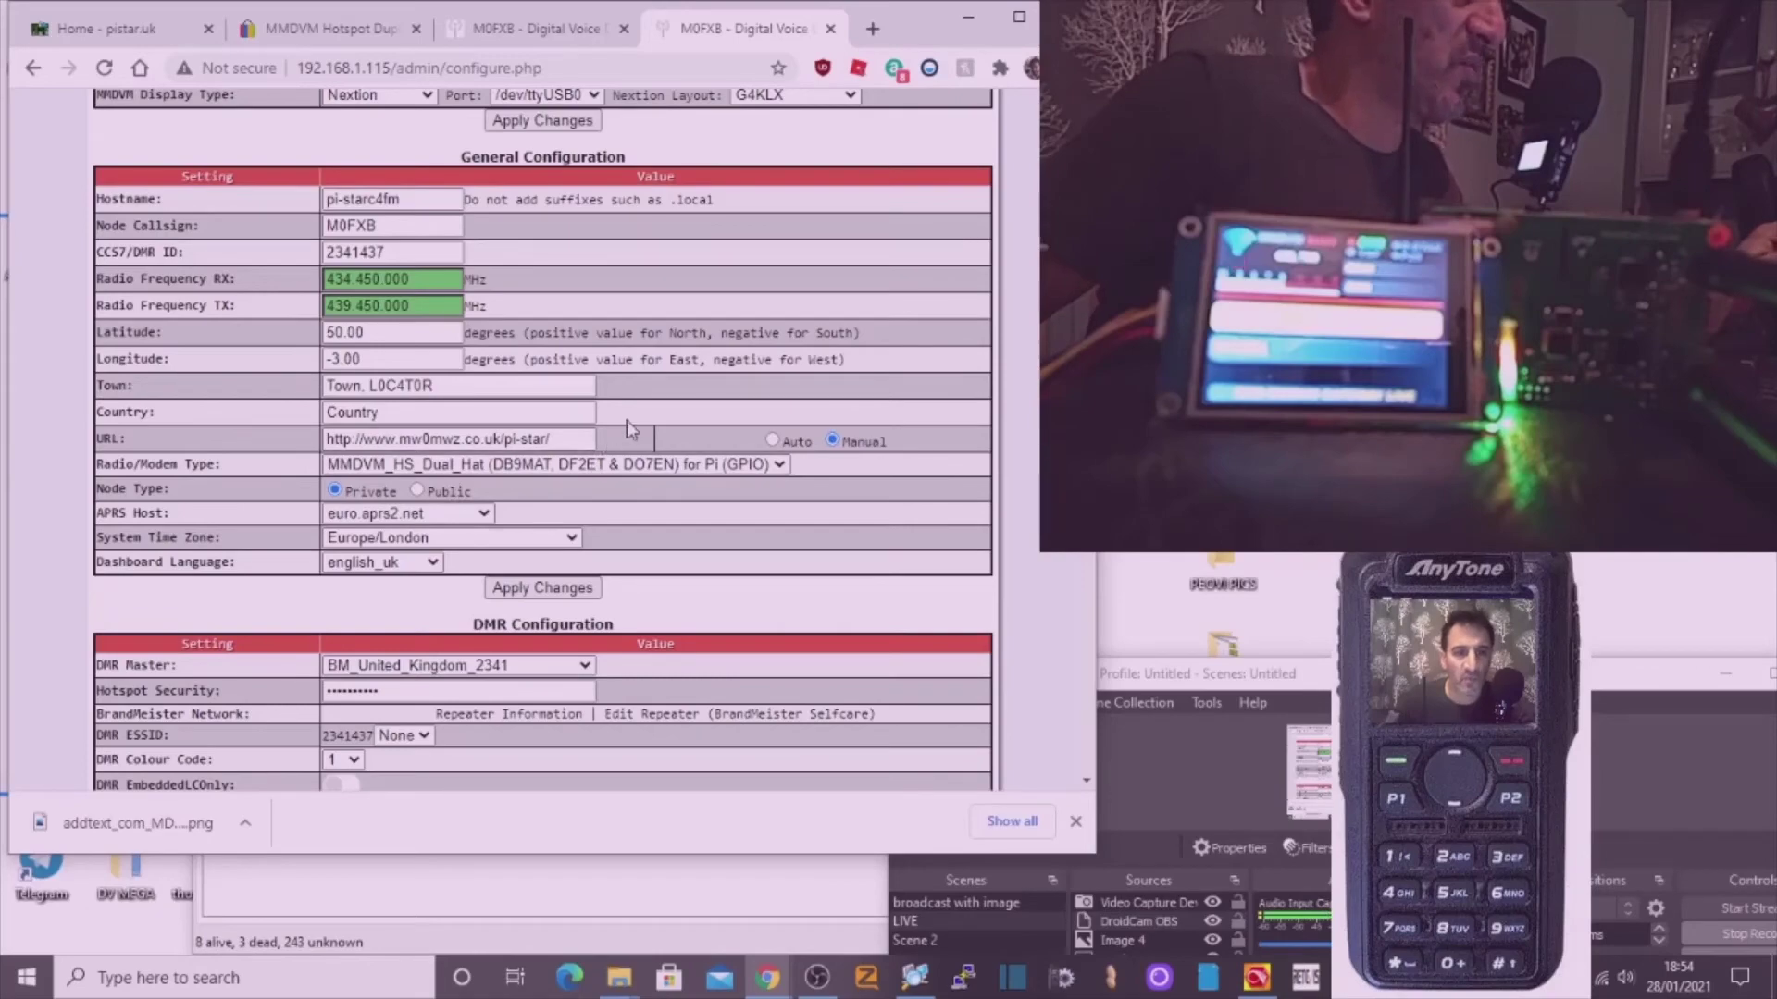
pyautogui.scroll(7, 470, 206)
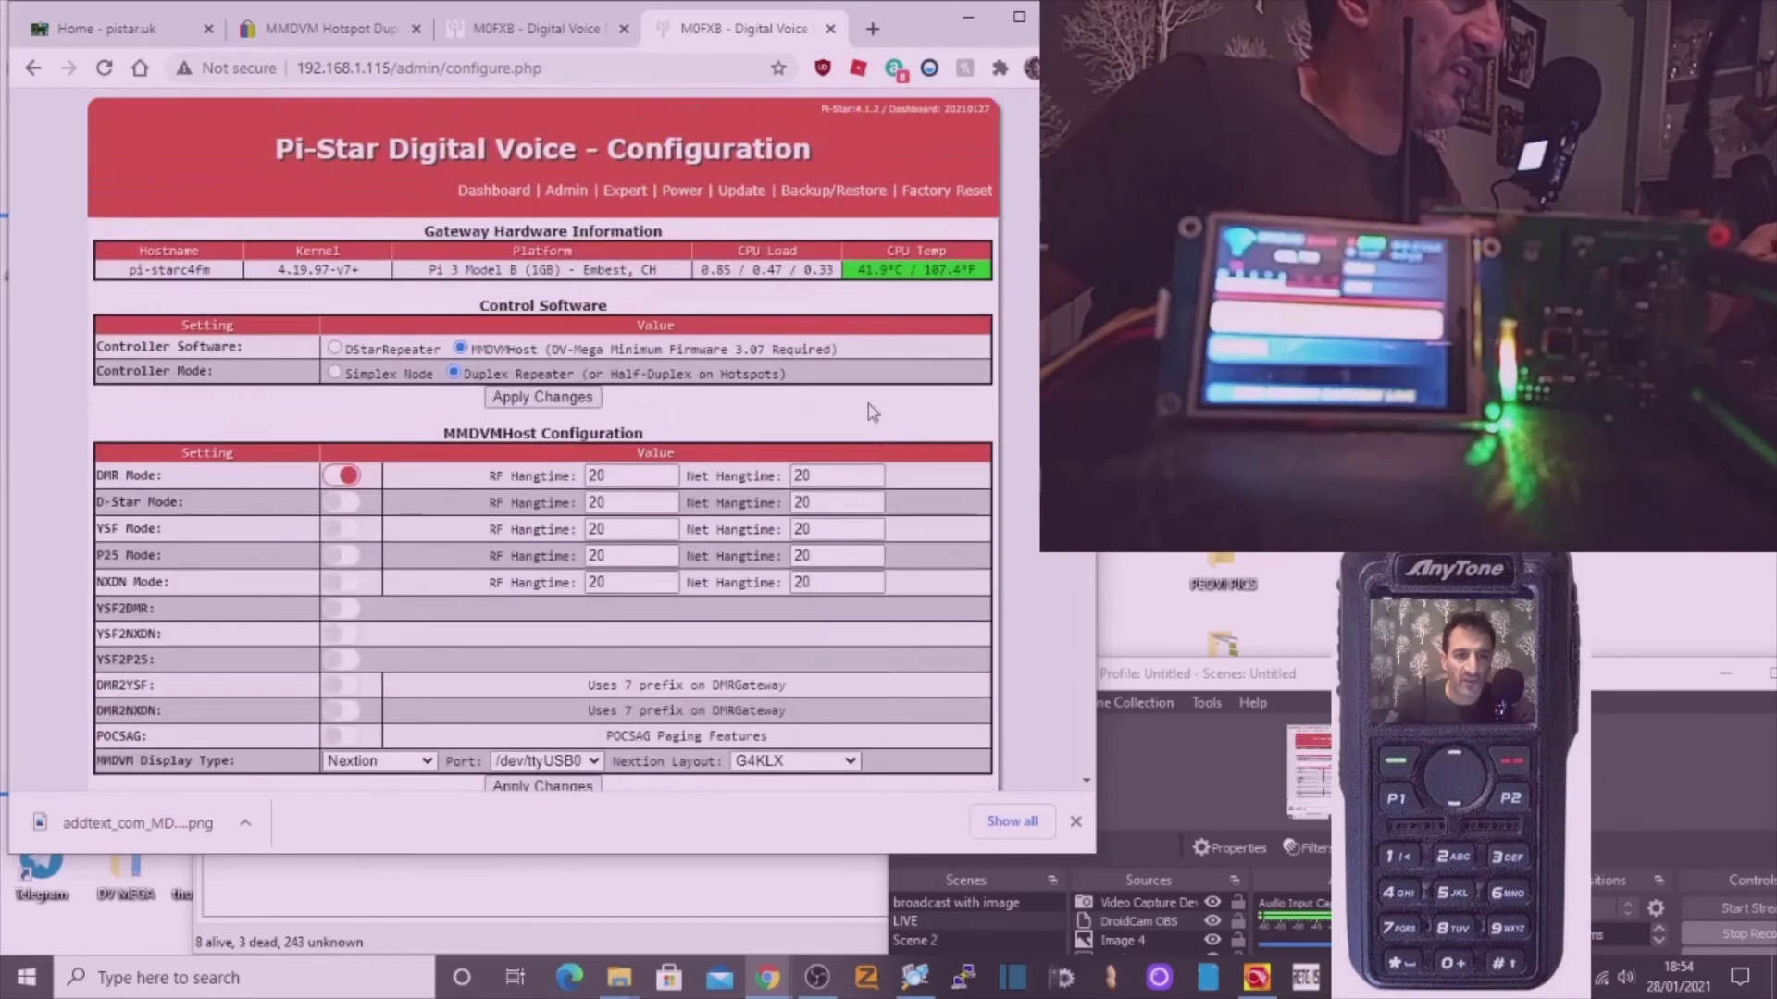
# Return to the main Pi-Star dashboard using the Dashboard link.
pyautogui.click(469, 196)
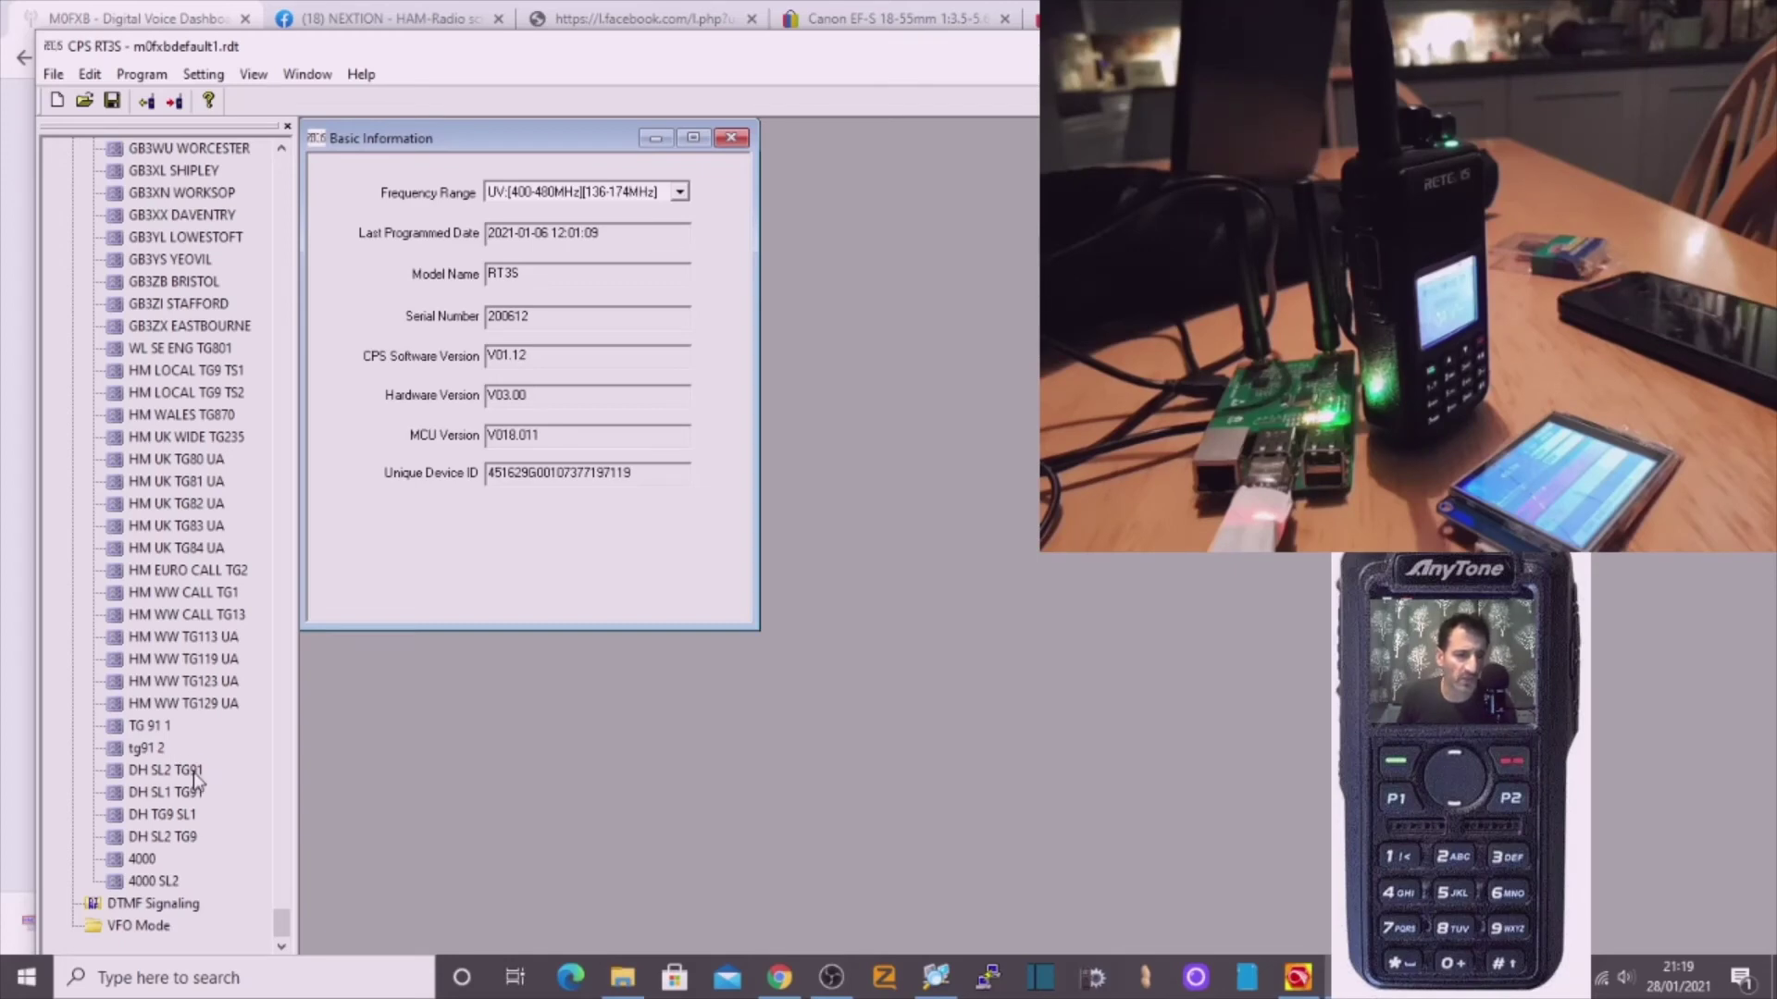
# Check RX 439.45 / TX 434.45 on channels DH SL2 TG91, DH SL1 TG91, DH TG9 SL1, DH SL2 TG9, 4000 and 4000 SL2.
pyautogui.doubleClick(167, 770)
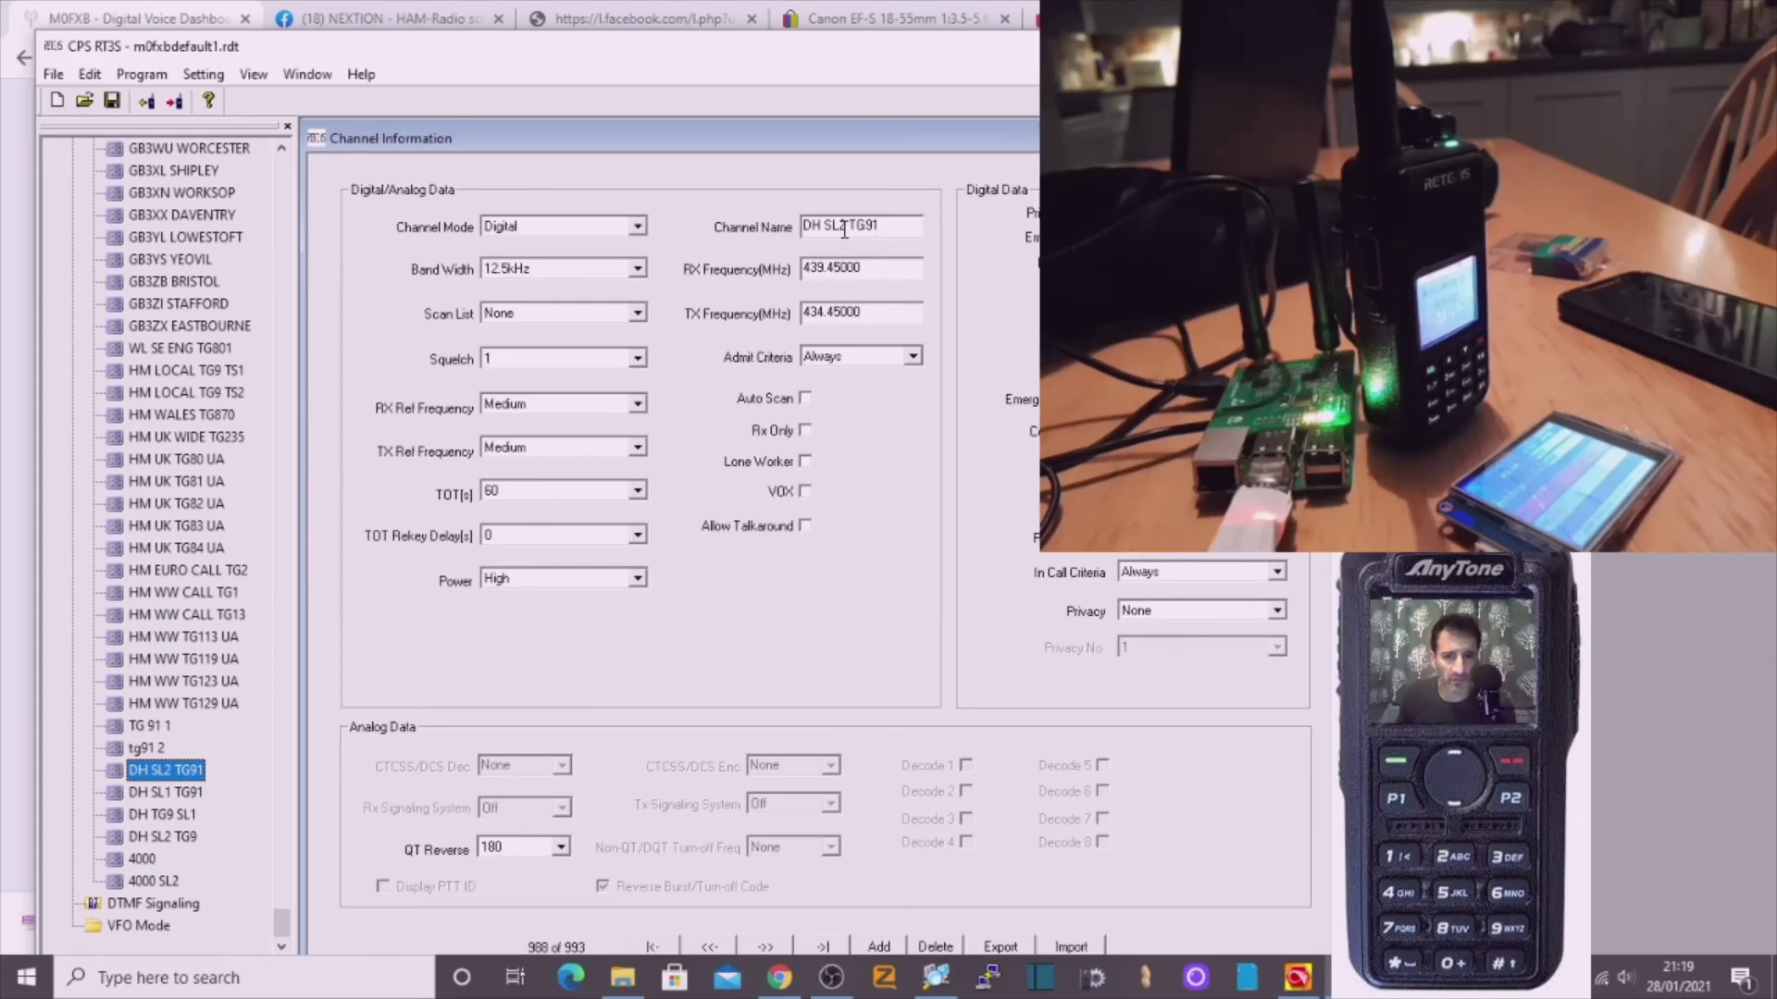
pyautogui.click(178, 796)
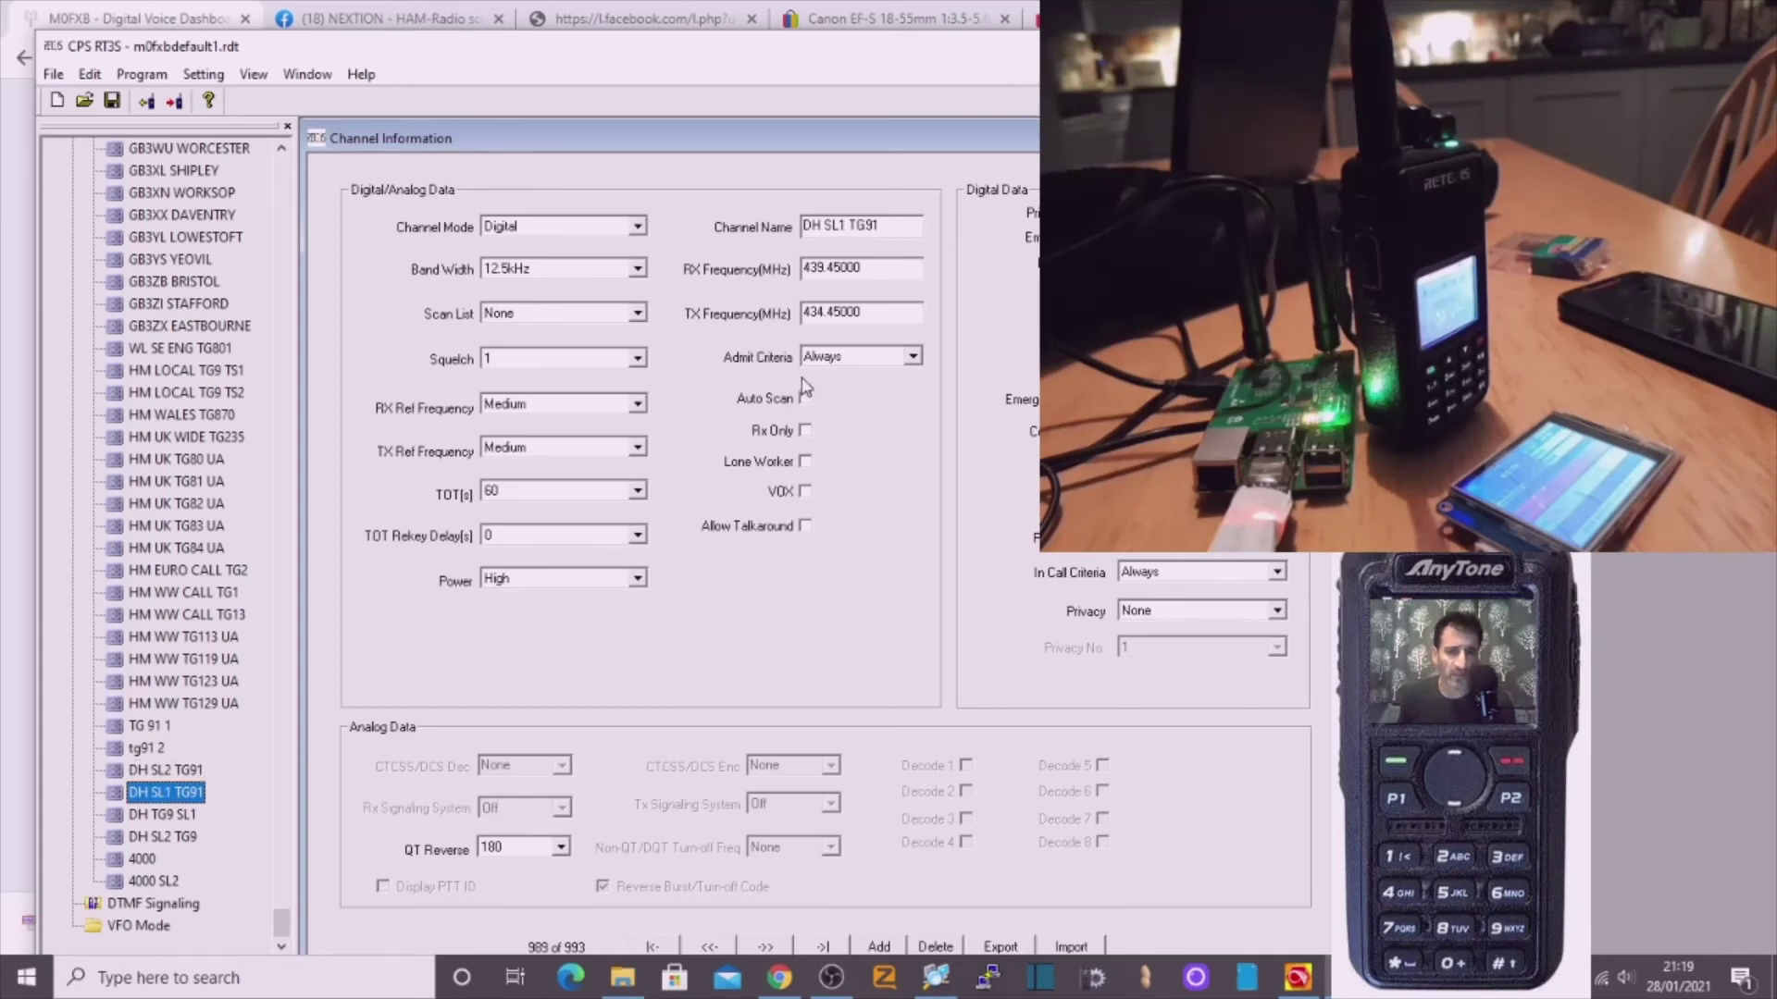
pyautogui.press('Down')
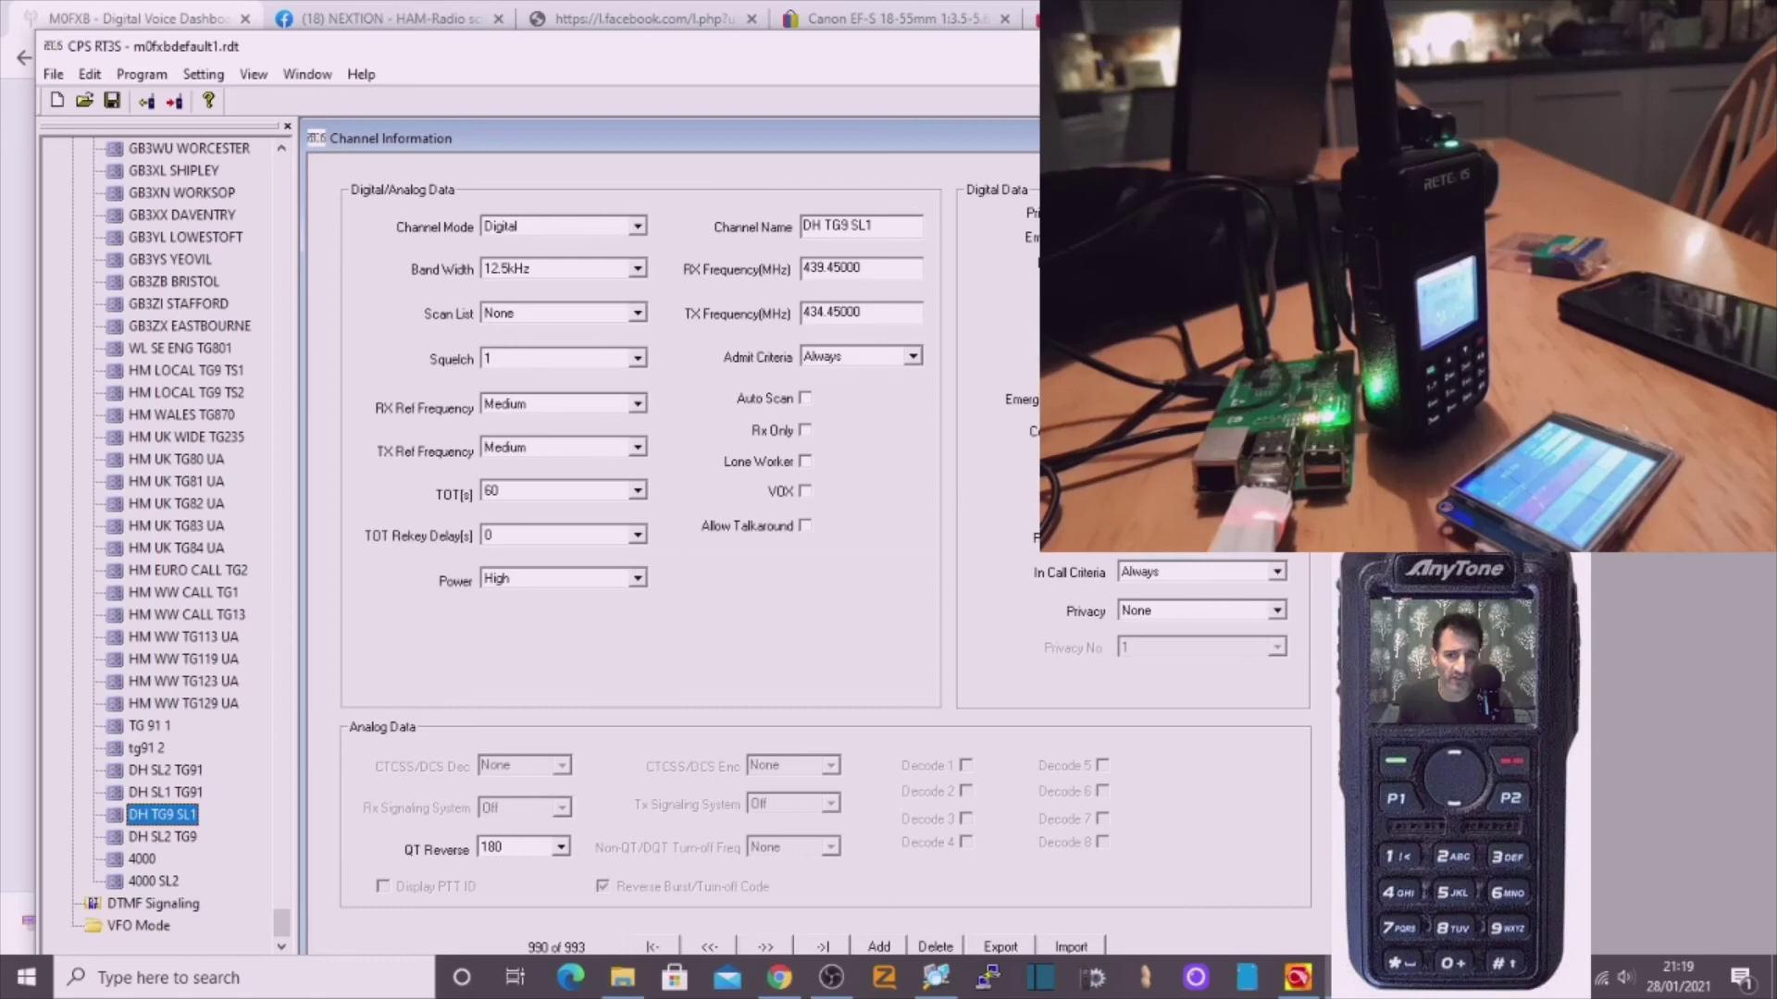
pyautogui.click(186, 838)
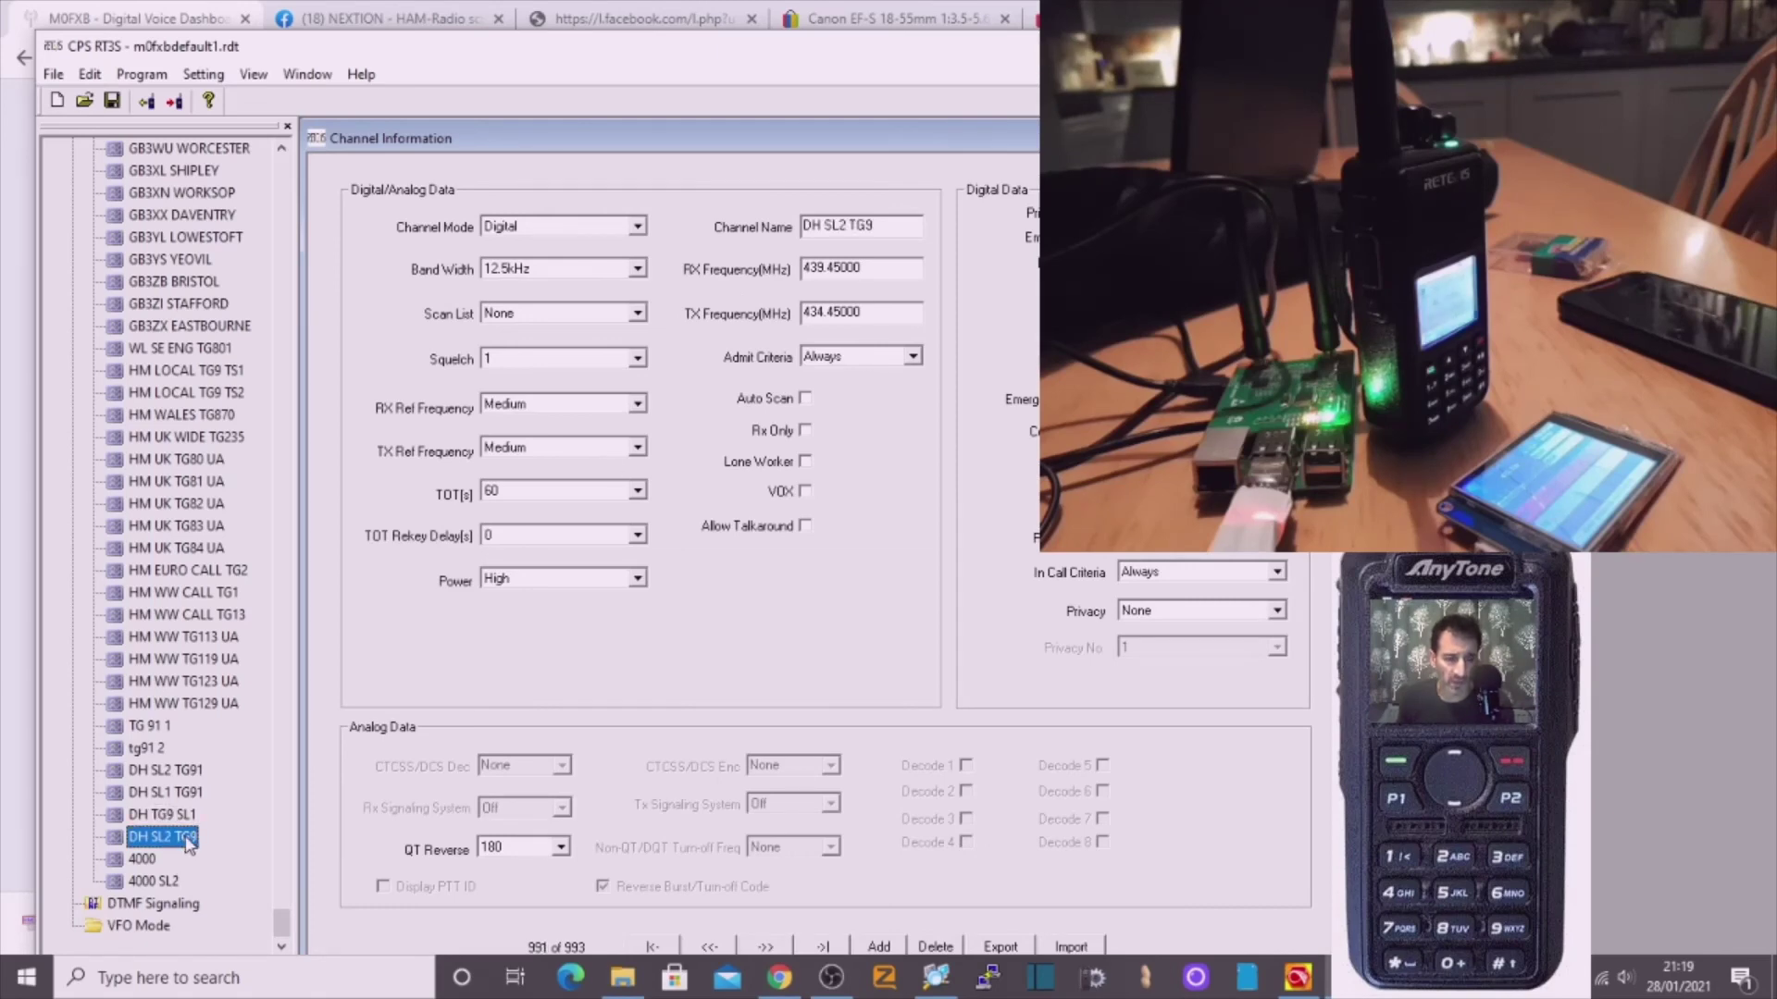
pyautogui.click(156, 862)
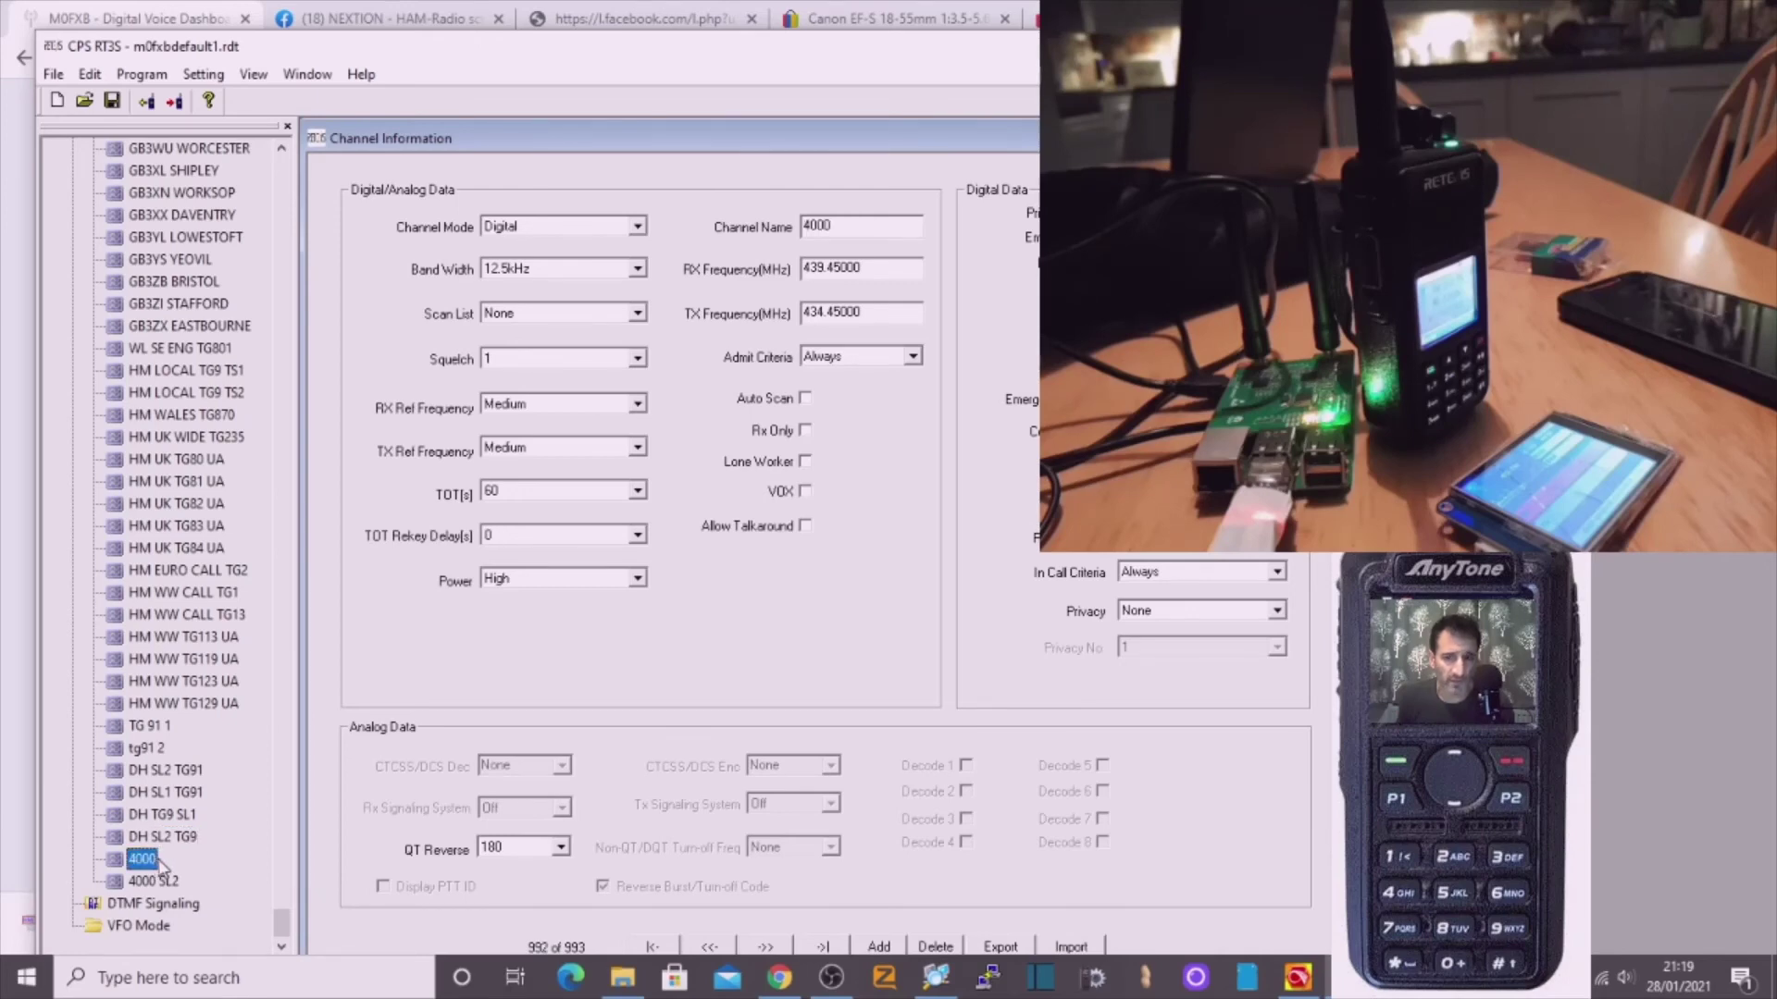
pyautogui.click(155, 882)
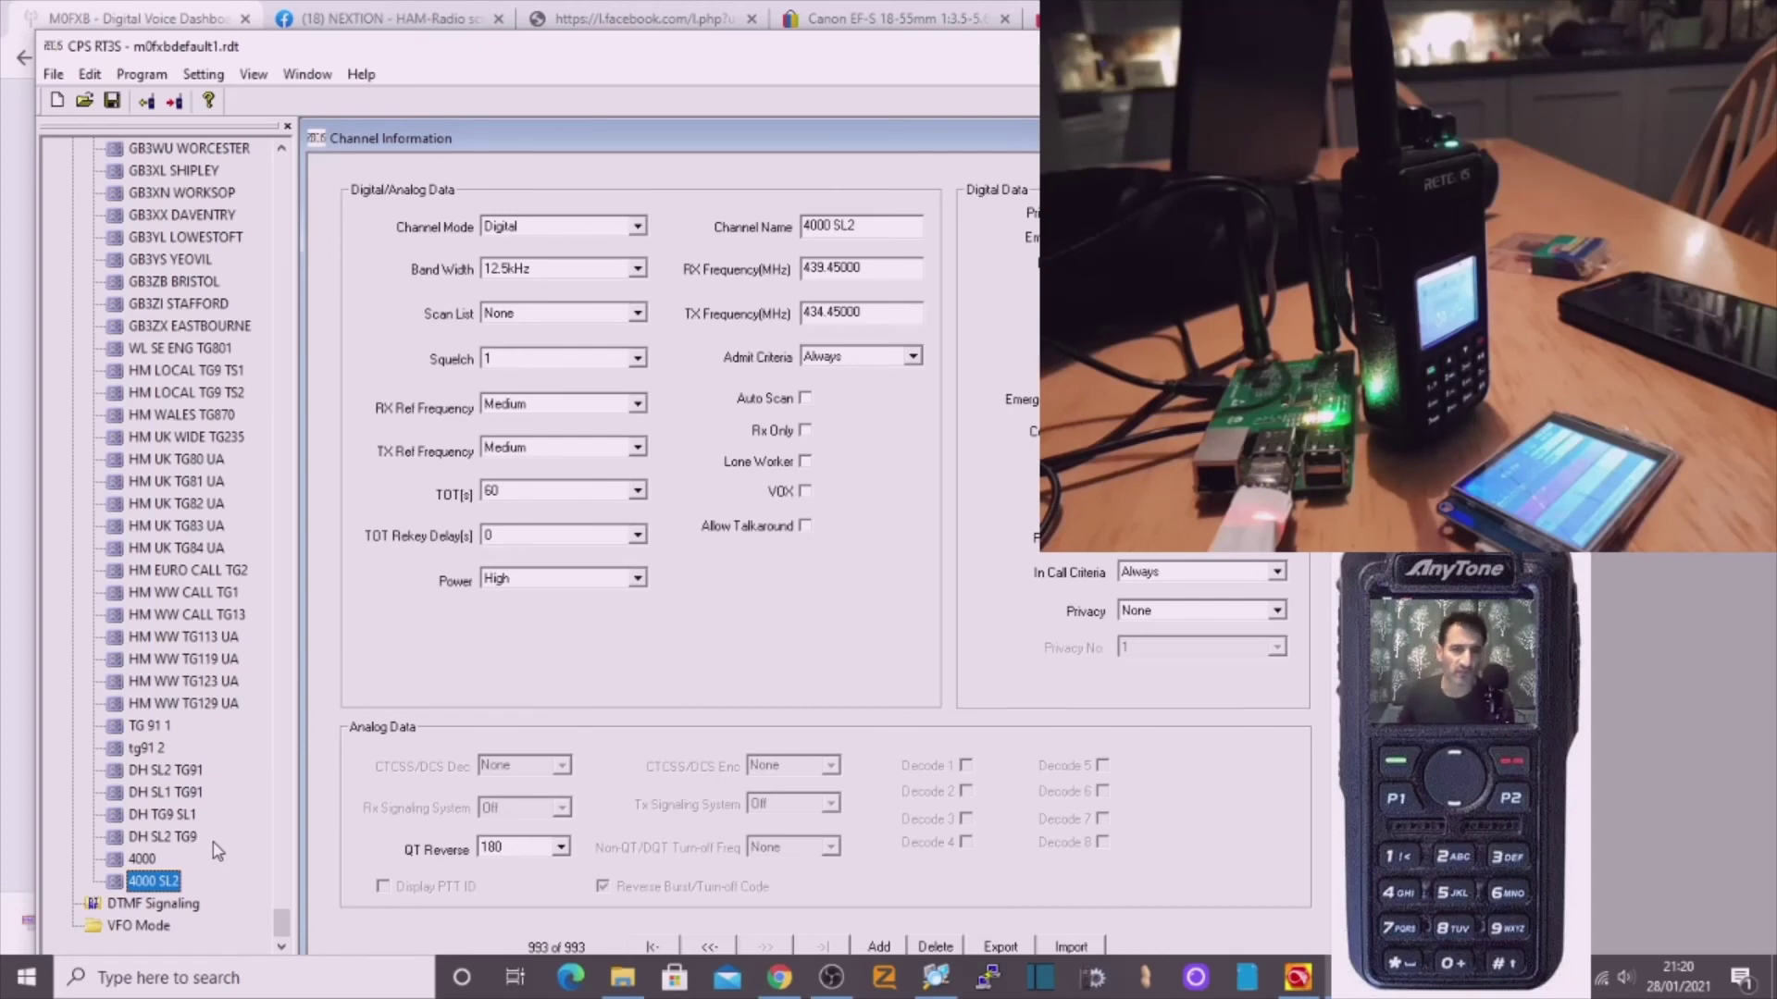
pyautogui.click(153, 21)
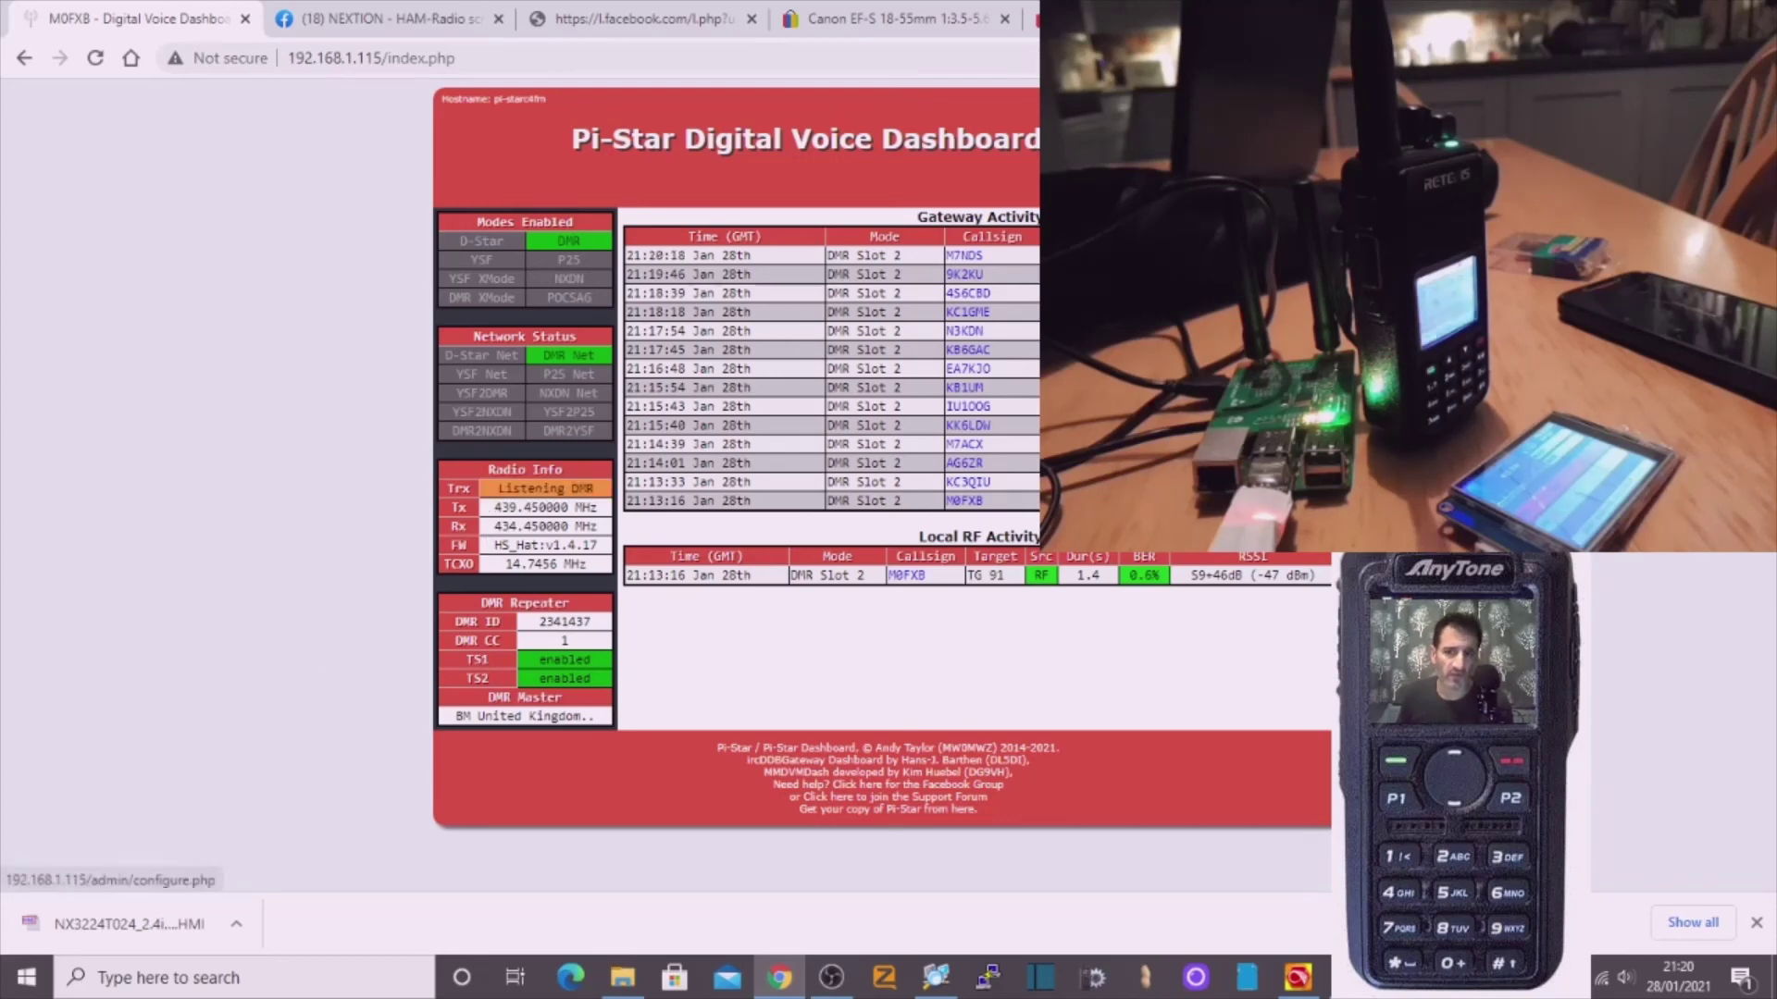
# Reopen Pi-Star Configuration and review the Radio Frequency RX 434.450 and TX 439.450 MHz help.
pyautogui.click(1290, 190)
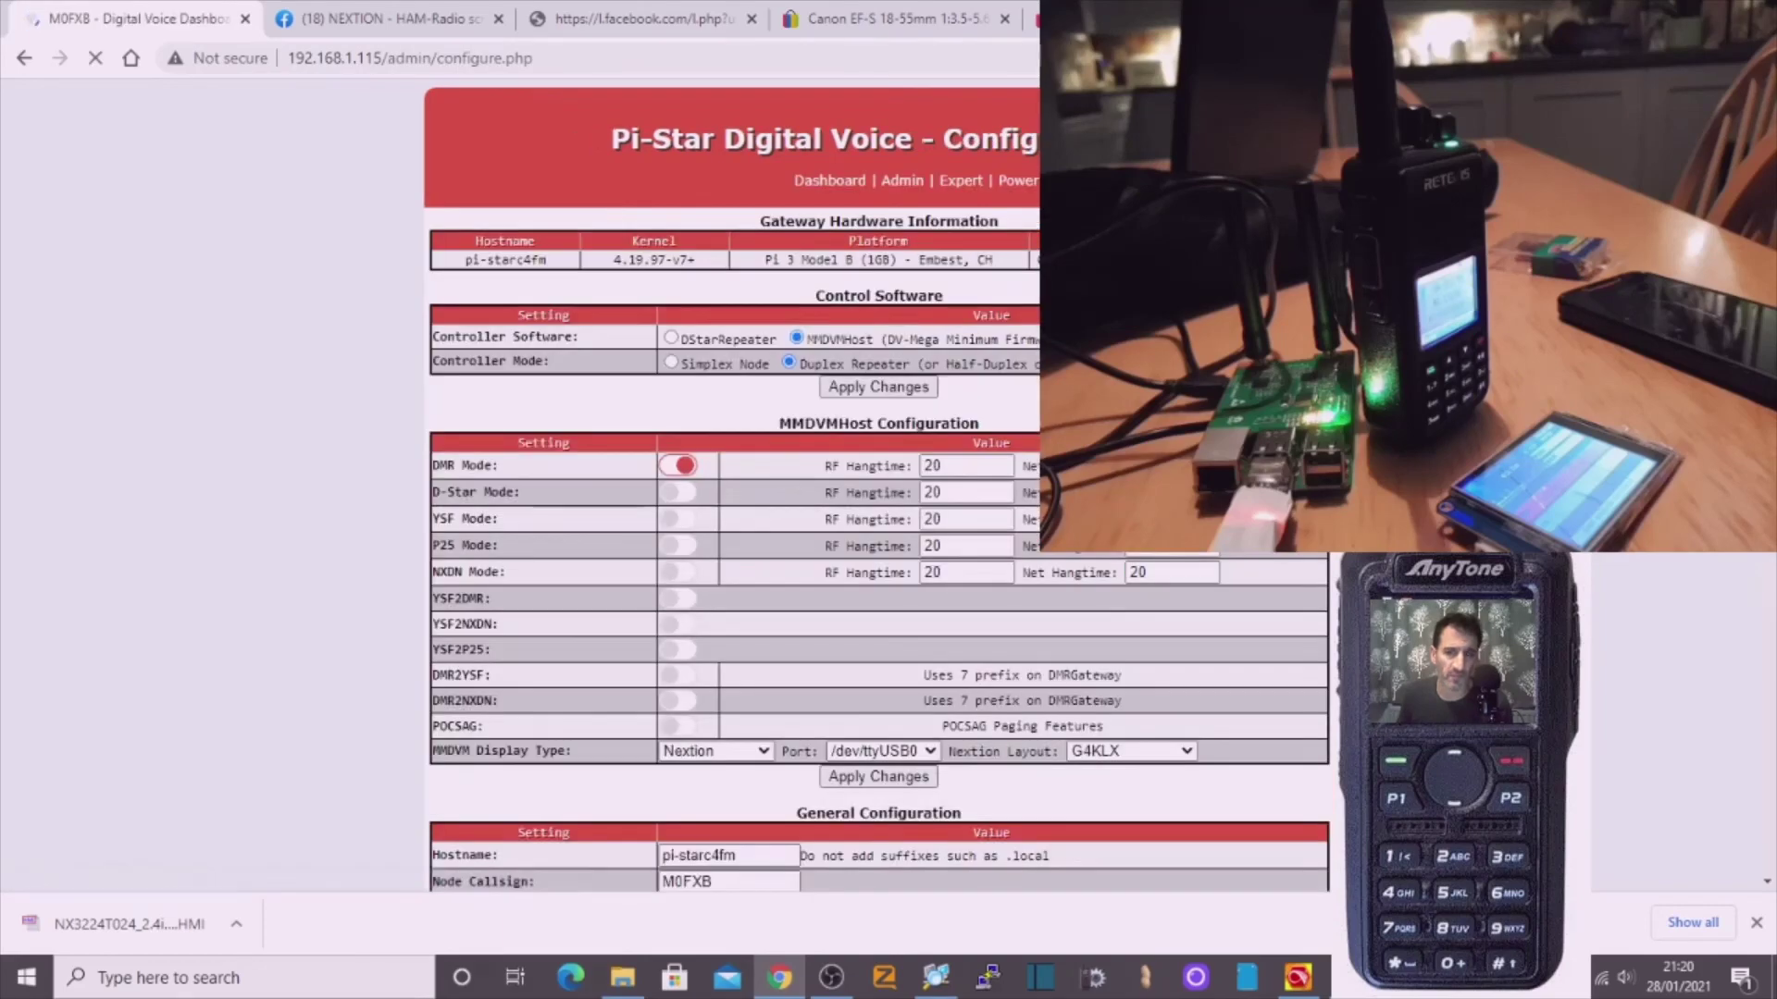
pyautogui.scroll(-2, 796, 606)
pyautogui.scroll(-2, 629, 505)
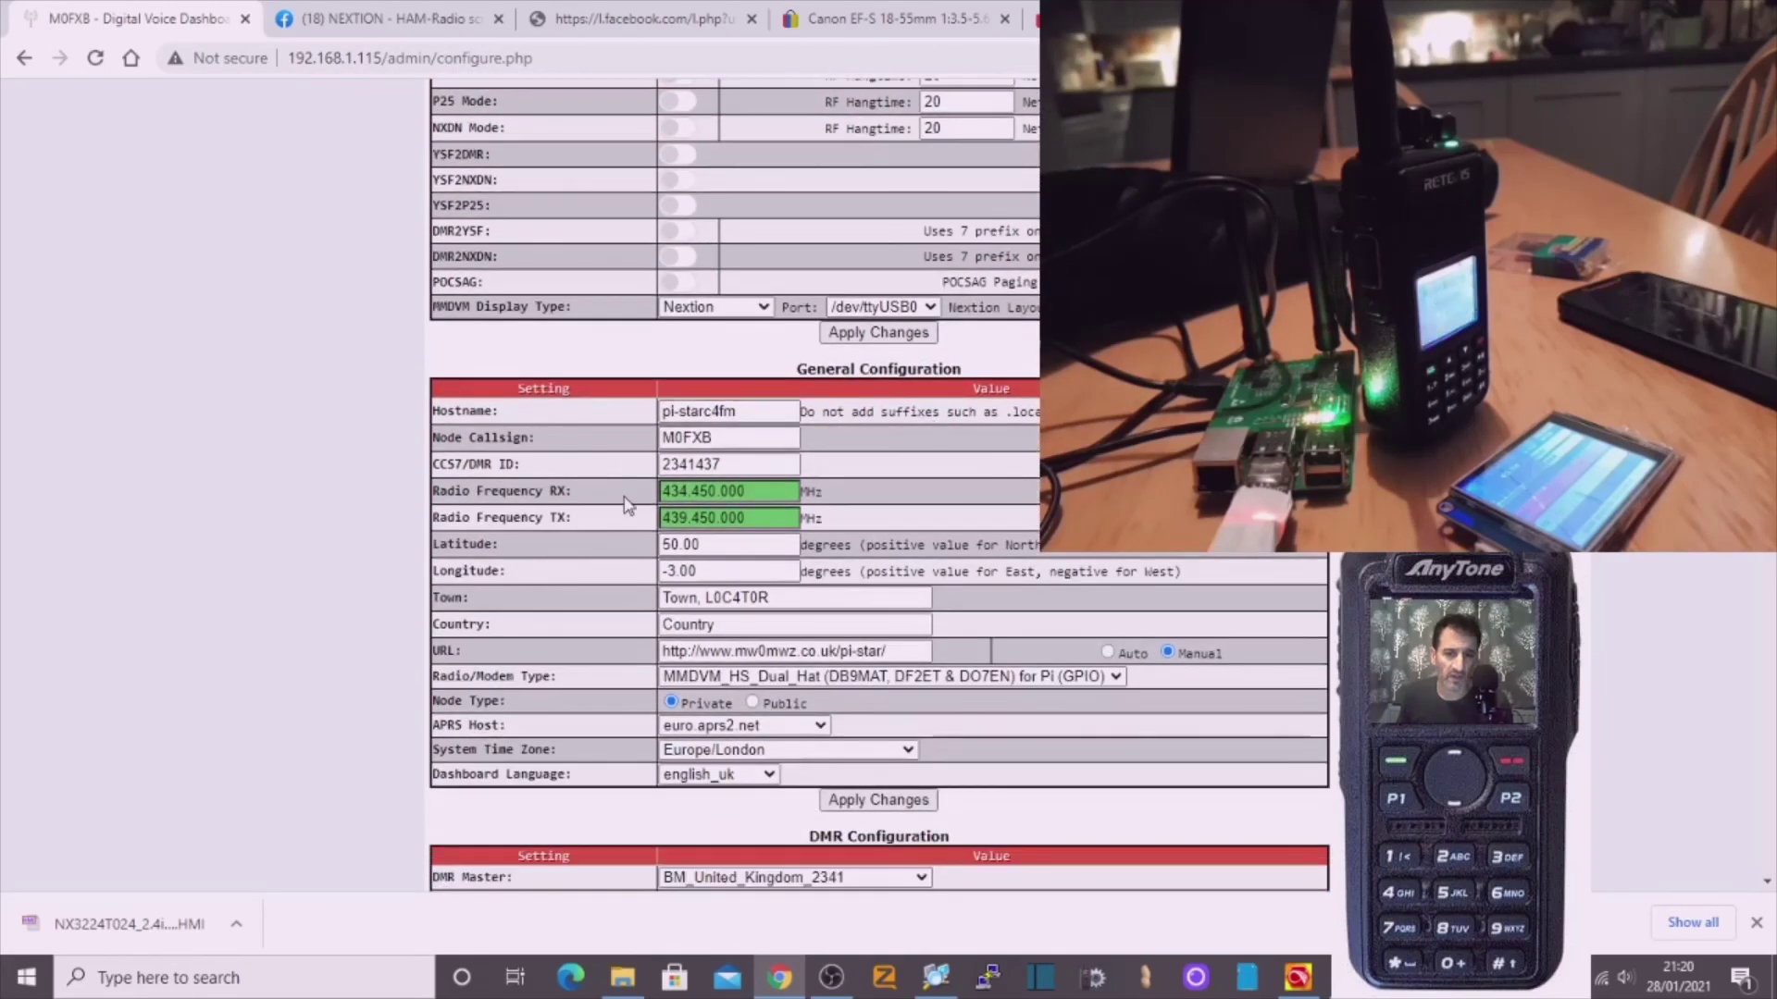
pyautogui.moveTo(507, 502)
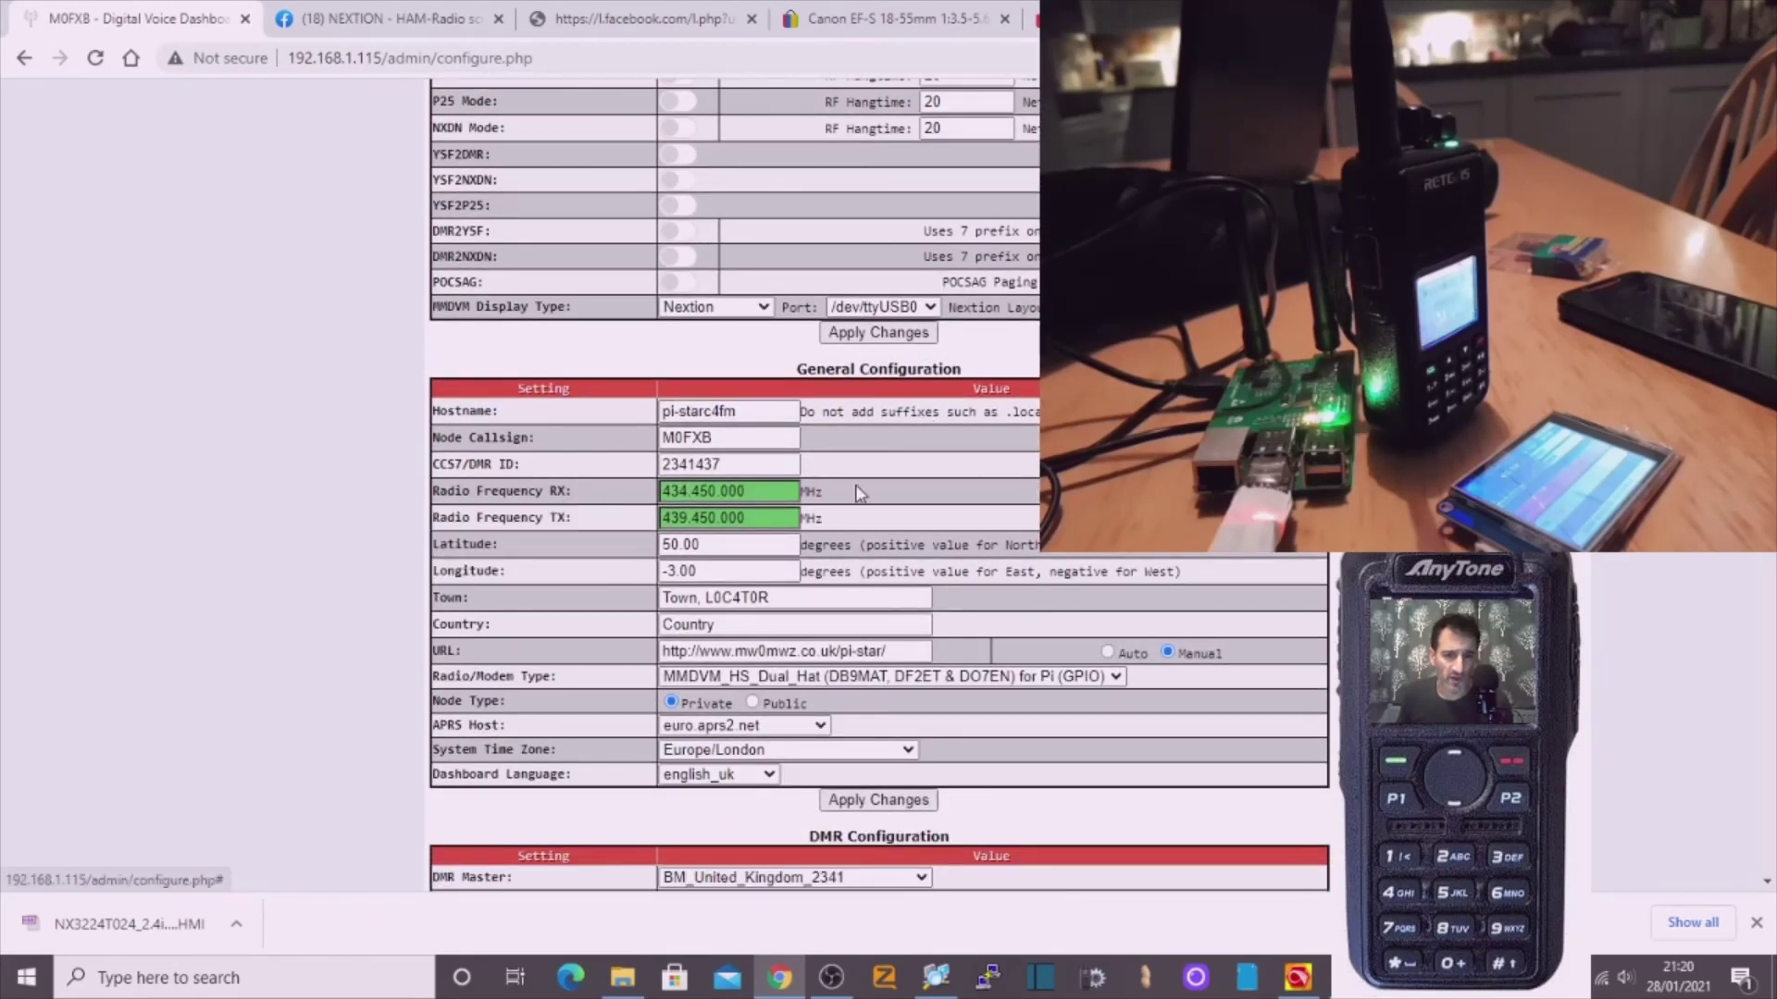
pyautogui.moveTo(453, 527)
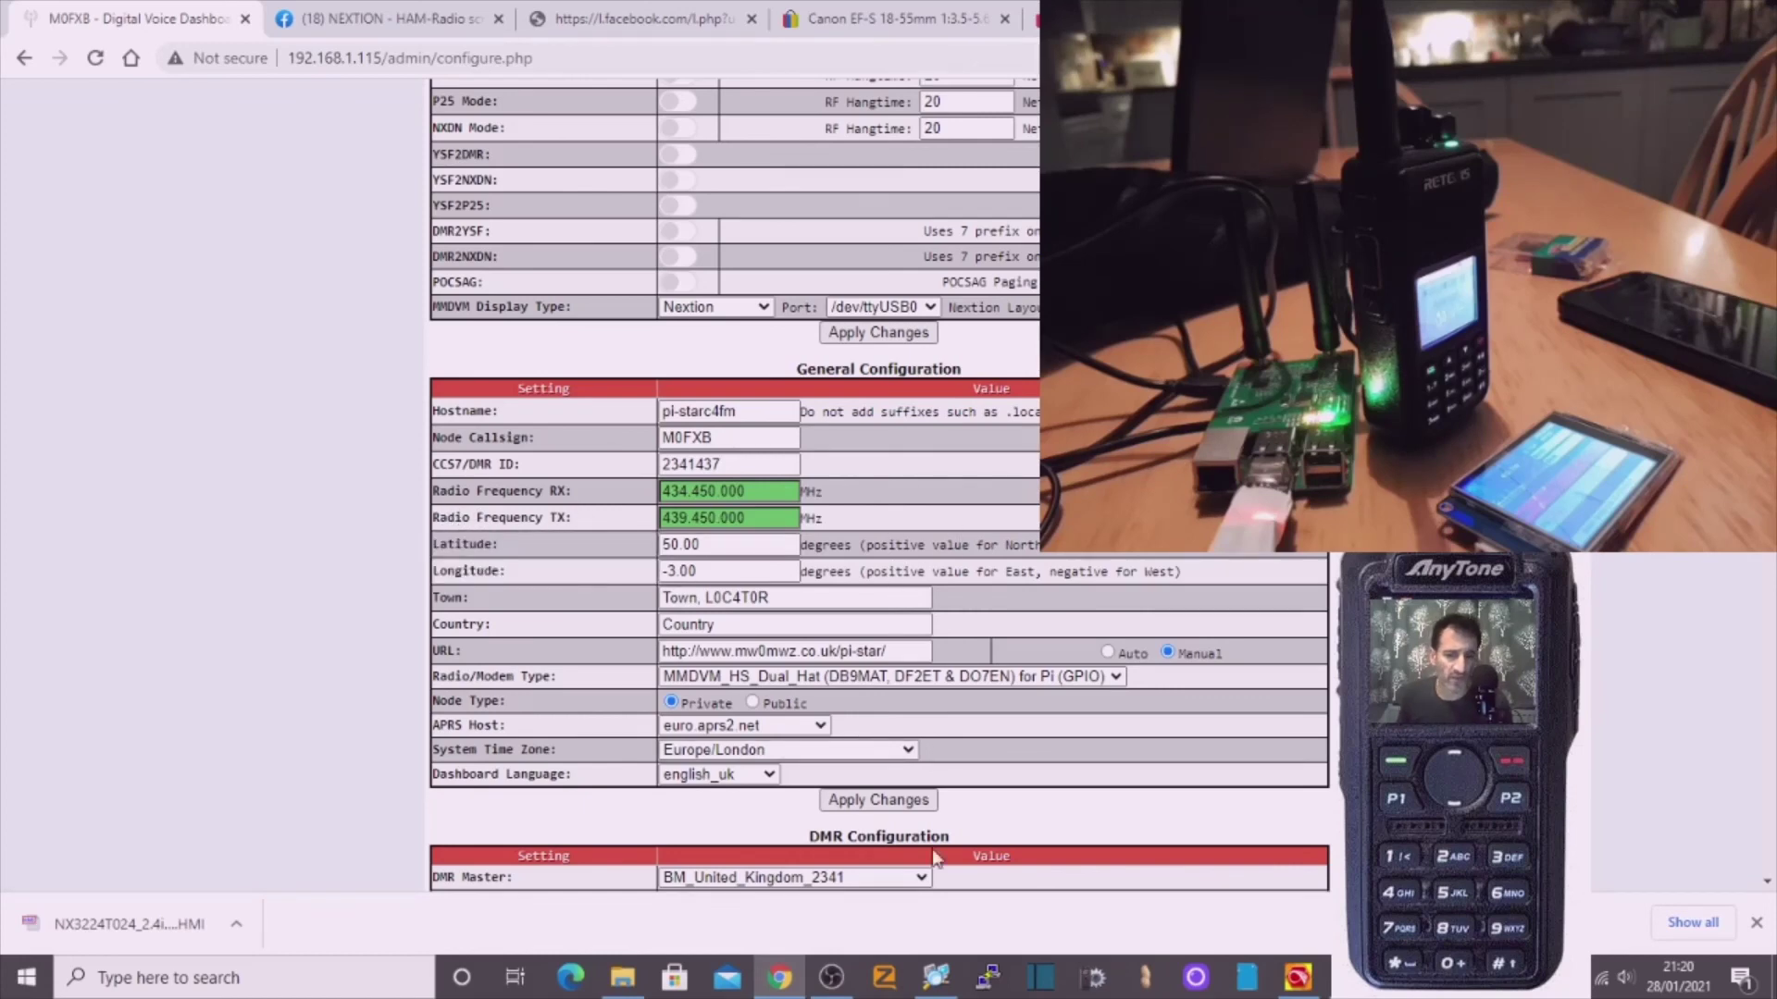
pyautogui.click(1304, 983)
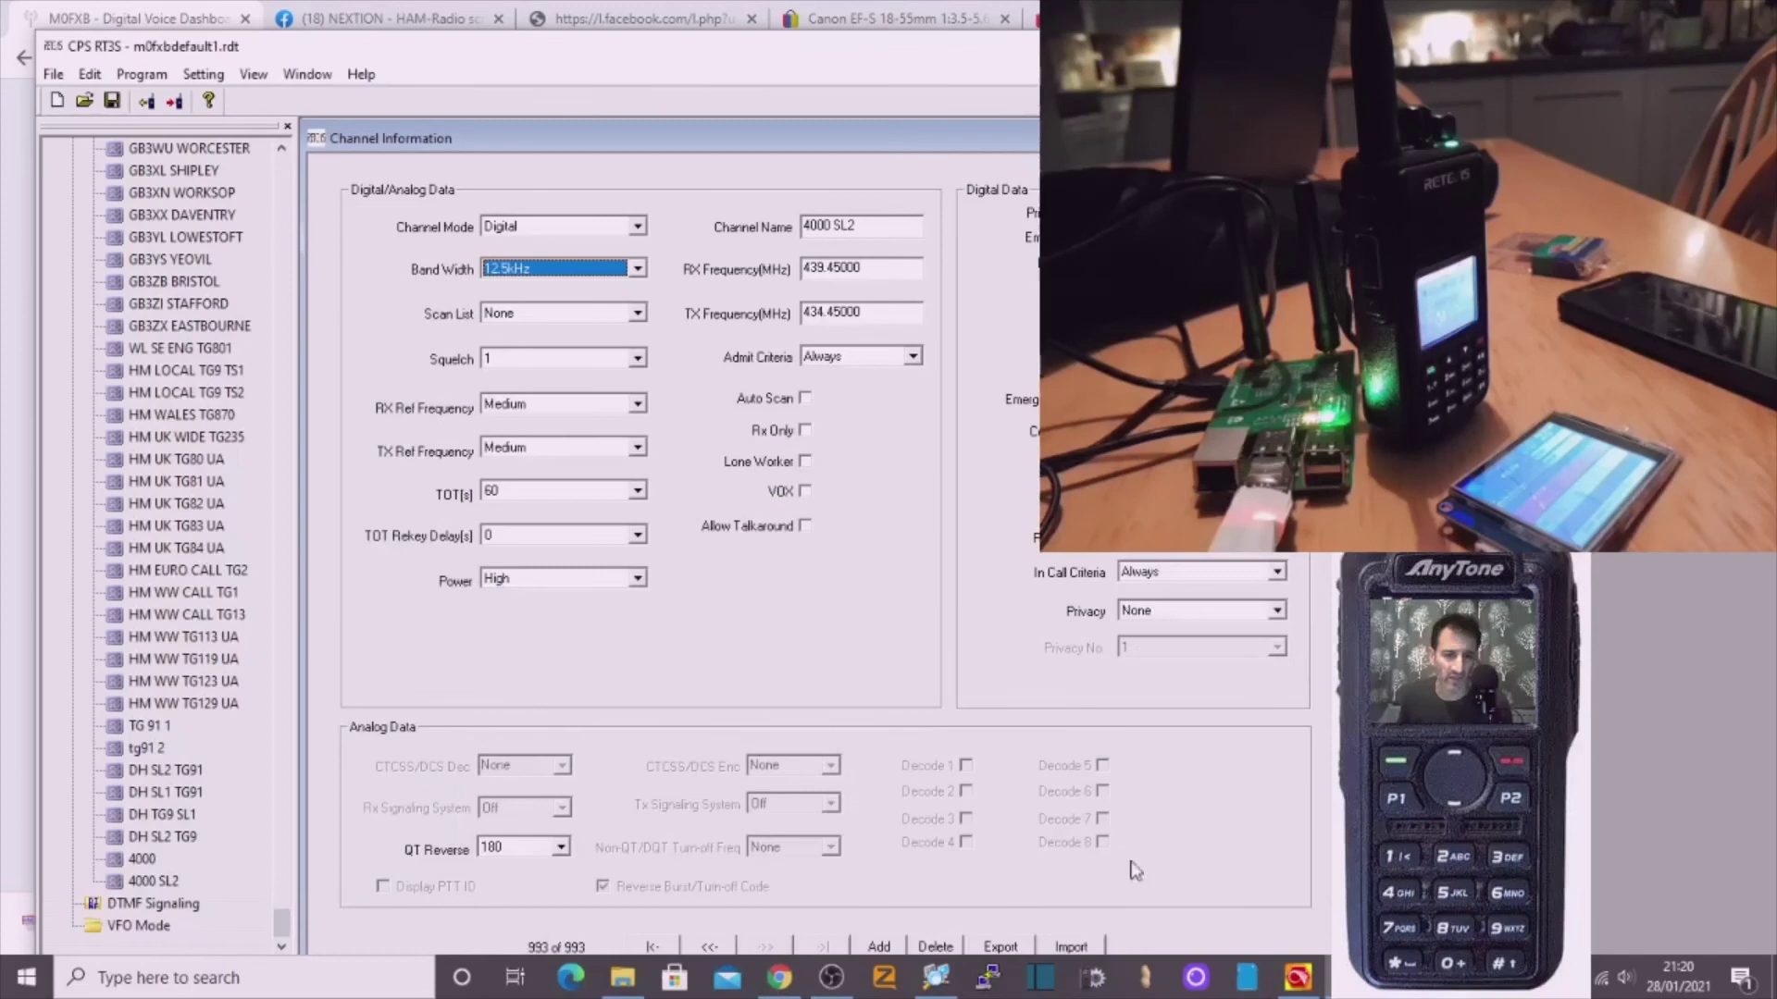